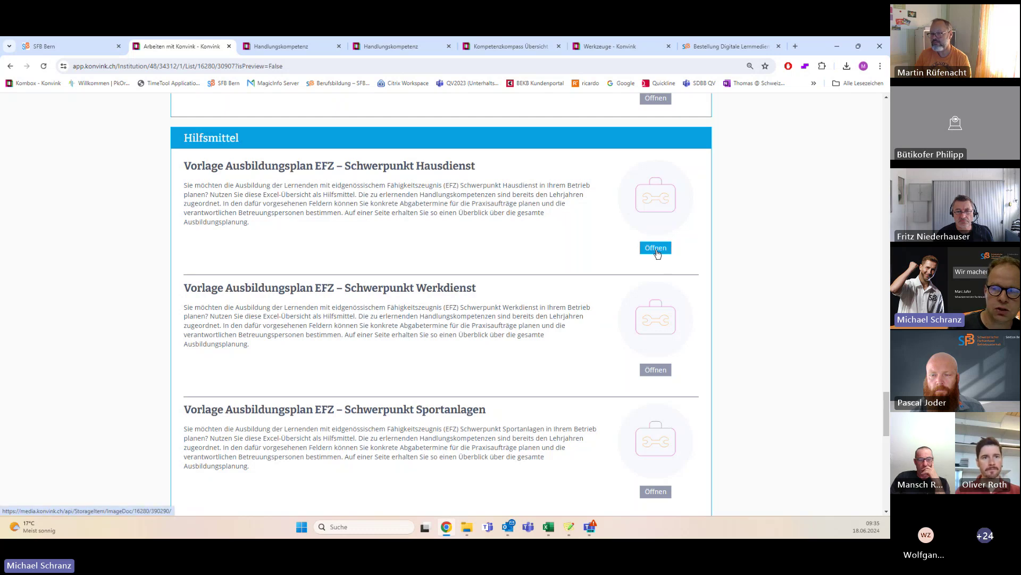
Download the "Vorlage Ausbildungsplan EFZ – Schwerpunkt Hausdienst" template, open it in Excel and enable editing.
left_click(656, 250)
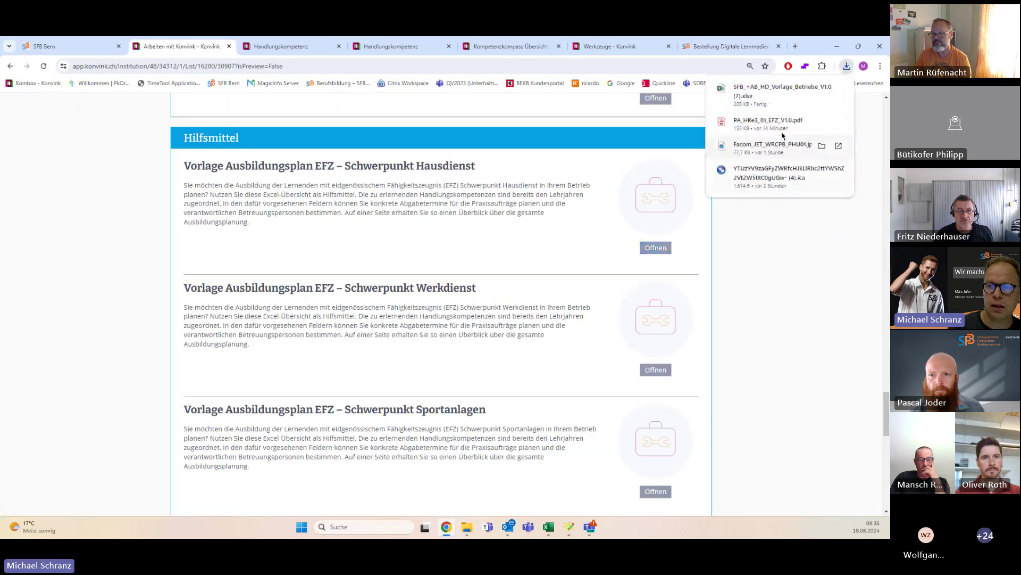
left_click(764, 104)
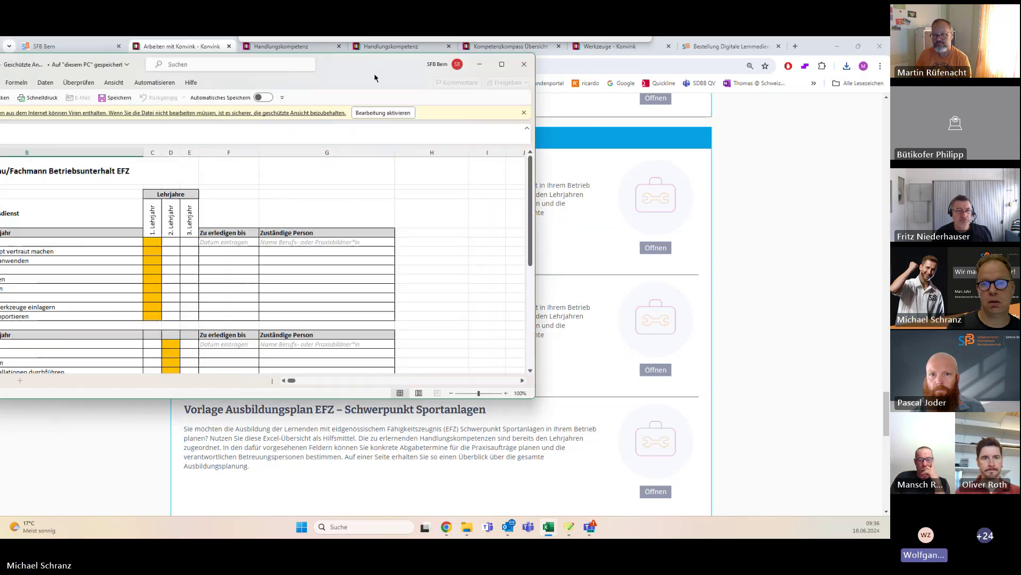
left_click_drag(374, 78, 624, 113)
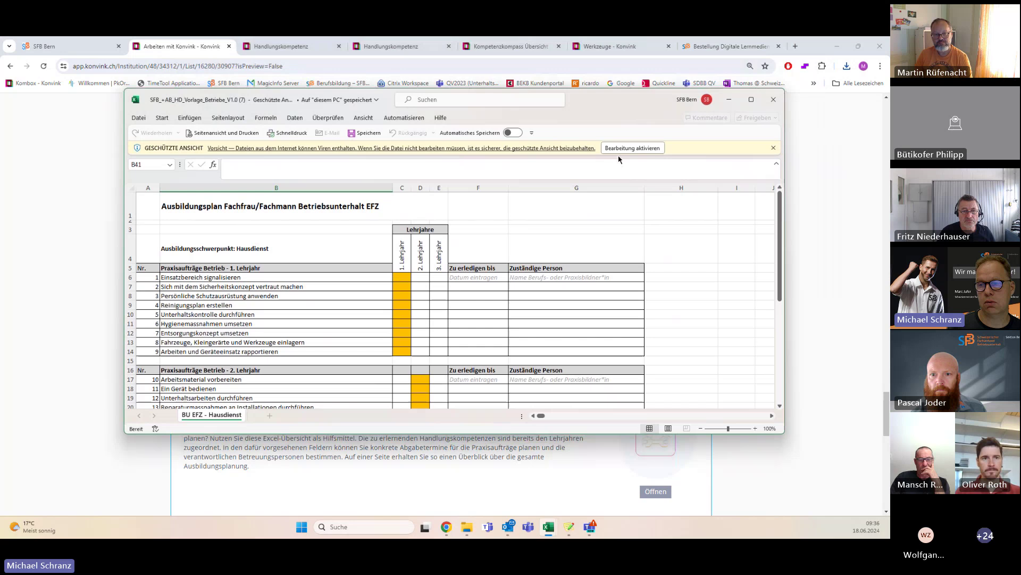
left_click(751, 102)
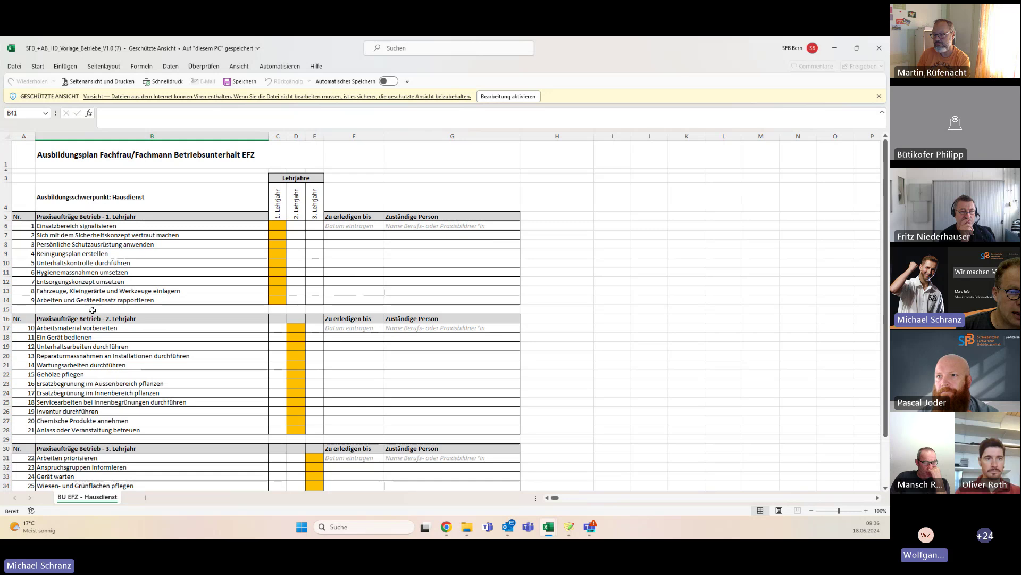
scroll(91, 310, "down", 1)
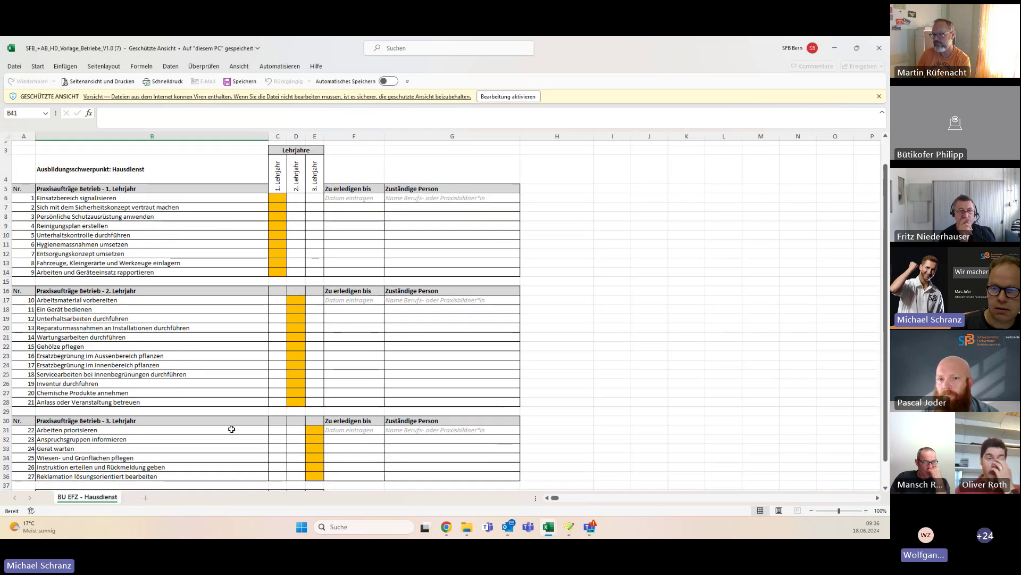
left_click(508, 96)
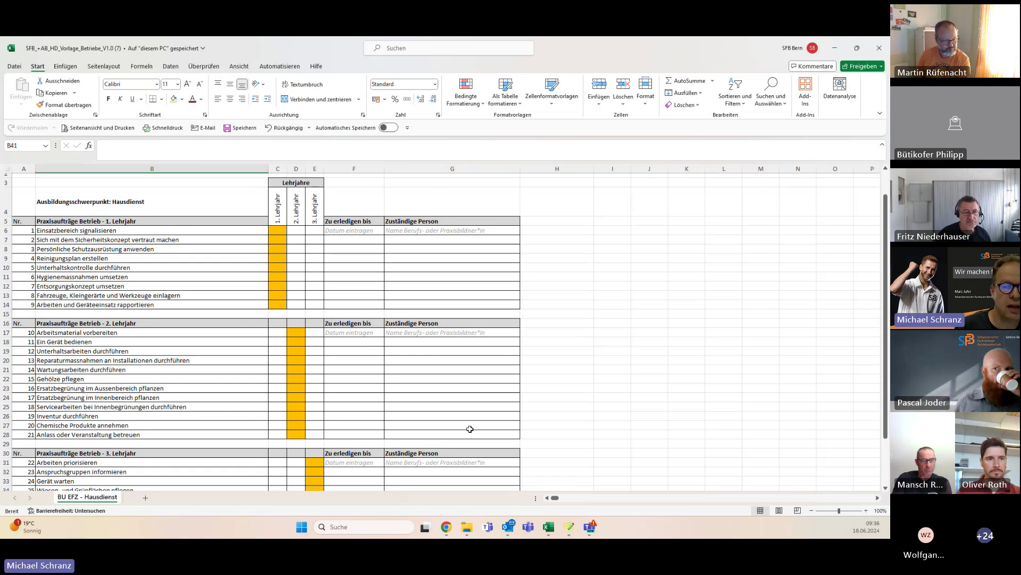
Examine the "Zu erledigen bis" and "Zuständige Person" columns for the Praxisaufträge of all three Lehrjahre in the training plan.
left_click(354, 231)
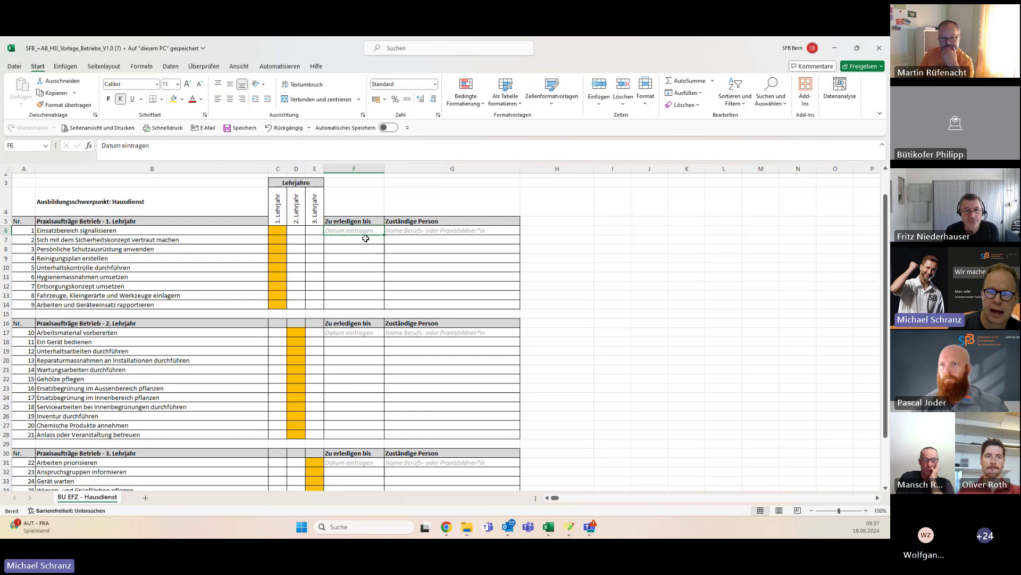
left_click(367, 239)
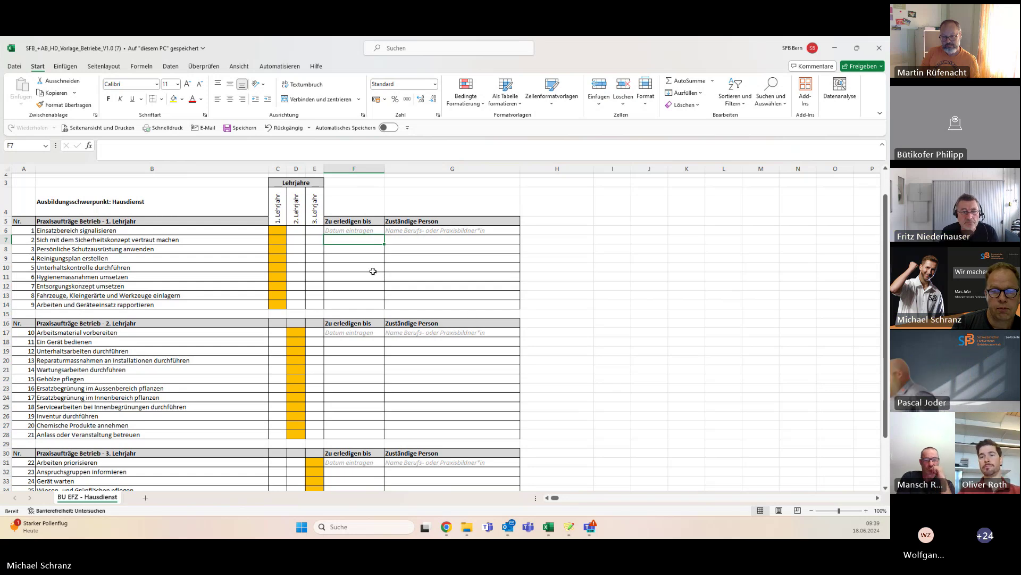
left_click(353, 232)
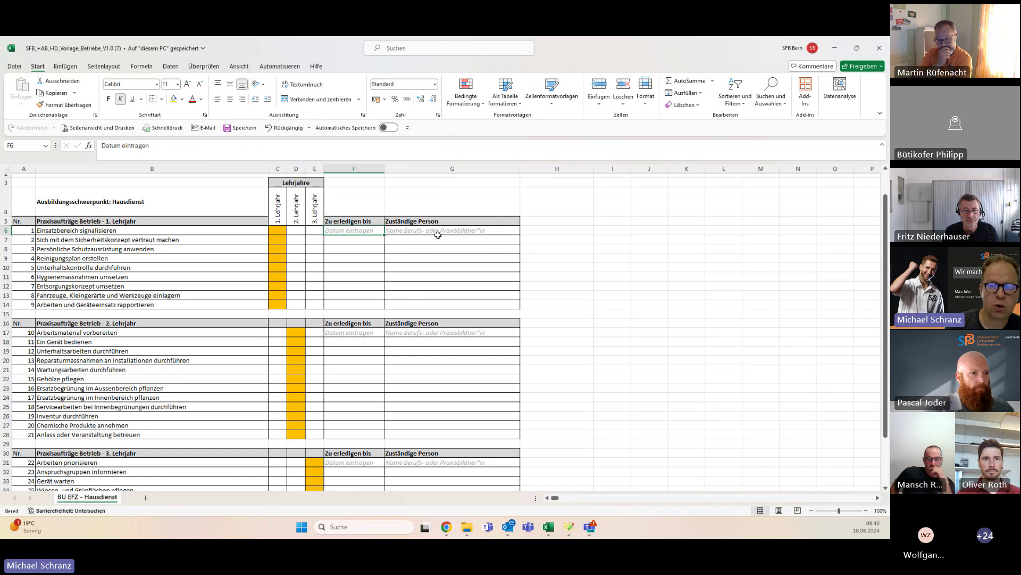
left_click_drag(438, 234, 437, 232)
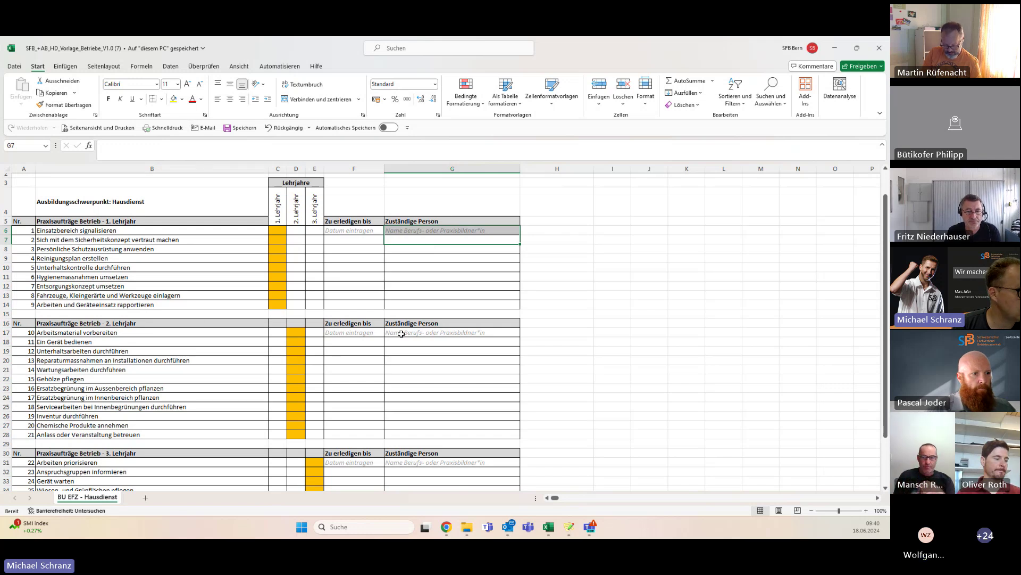
left_click(458, 258)
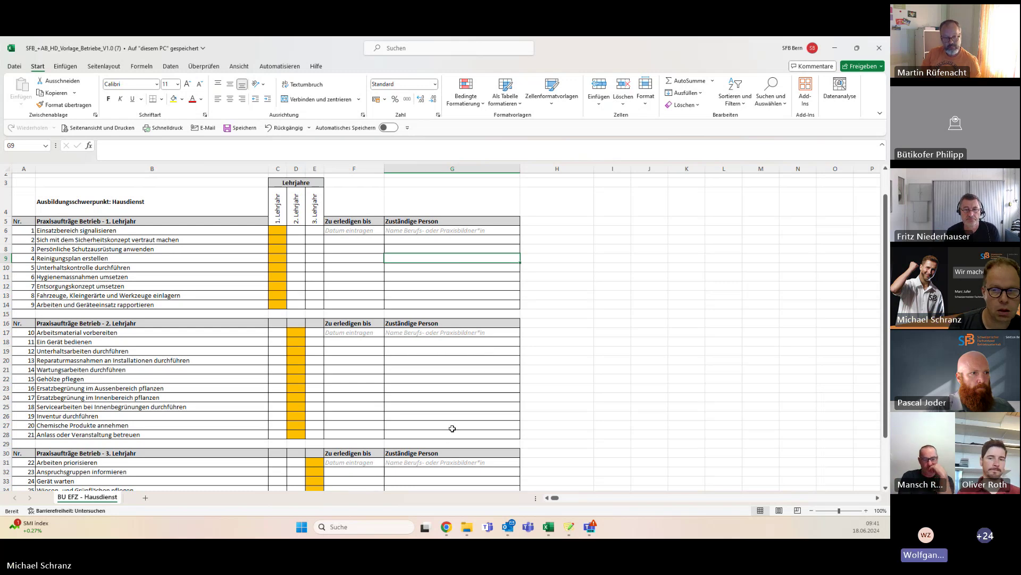
left_click(439, 298)
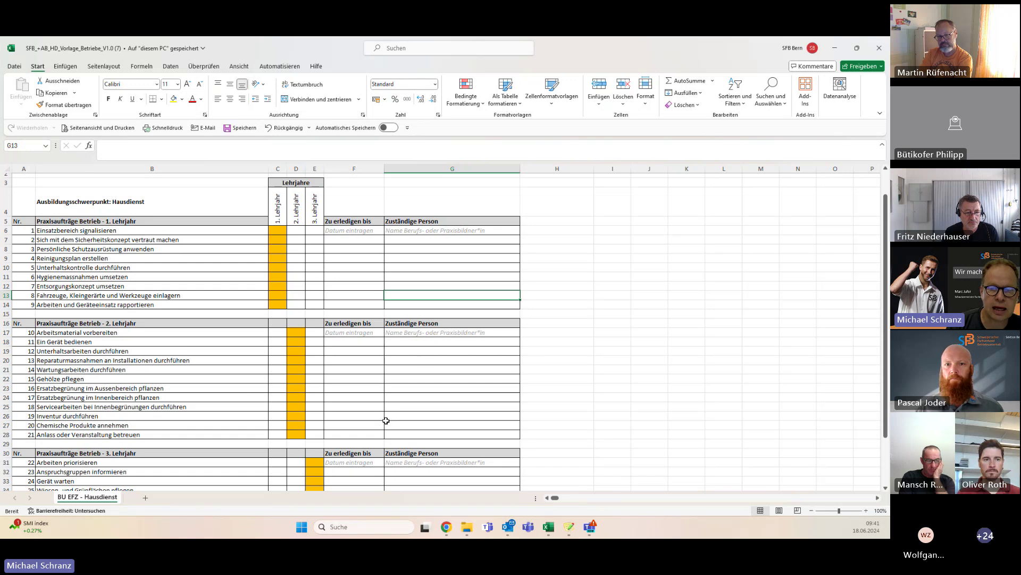
left_click(435, 370)
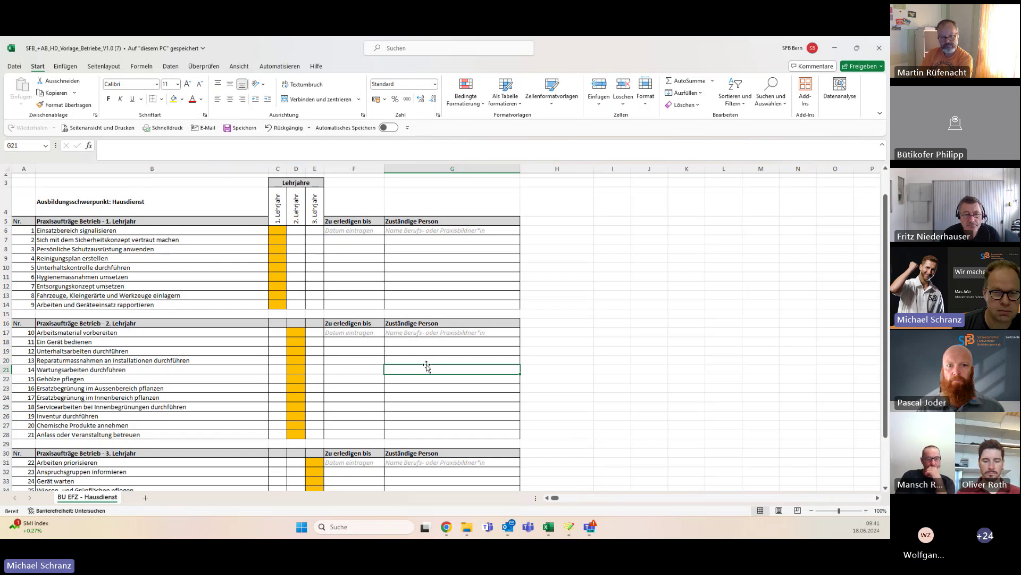
left_click(428, 382)
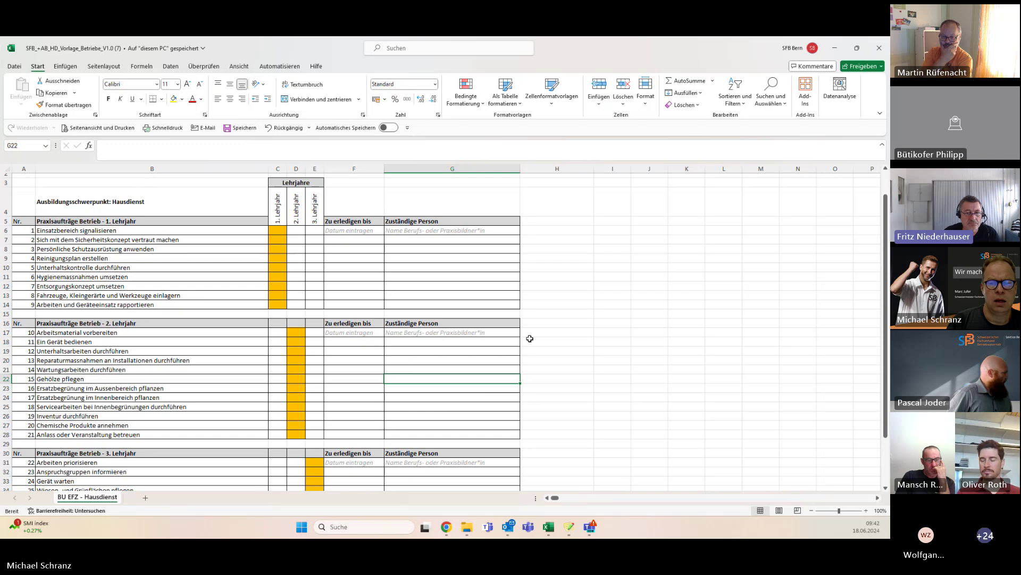
scroll(593, 385, "down", 2)
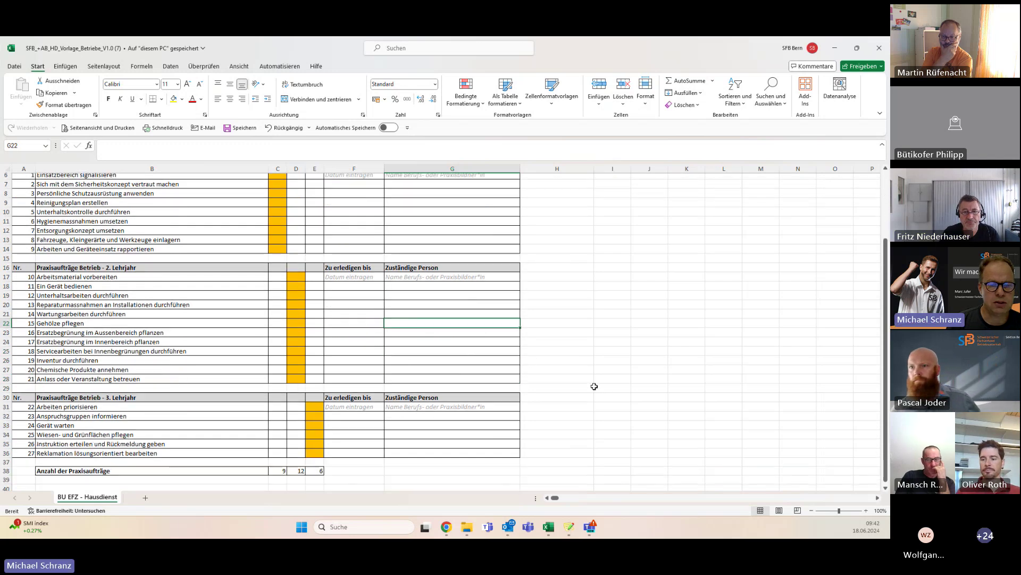
scroll(595, 385, "up", 2)
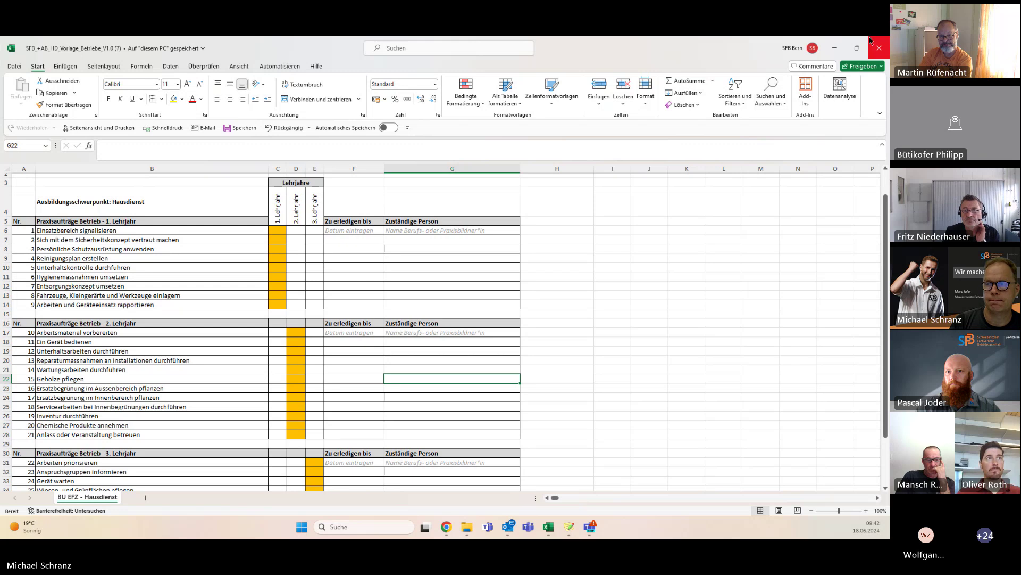
Switch back from the workbook to Konvink in the browser and go to the dashboard.
left_click(837, 49)
scroll(404, 373, "up", 7)
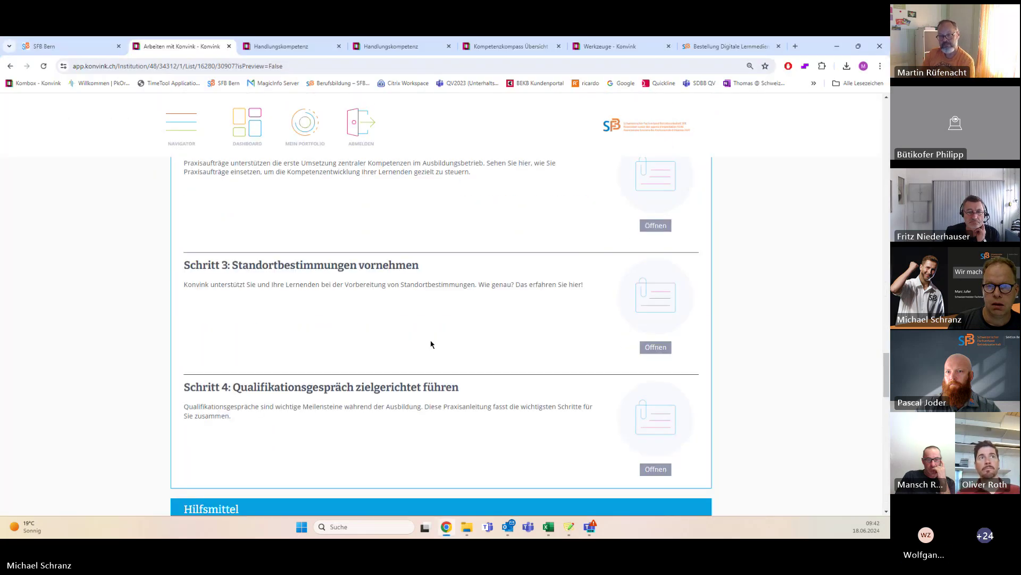
scroll(430, 343, "up", 20)
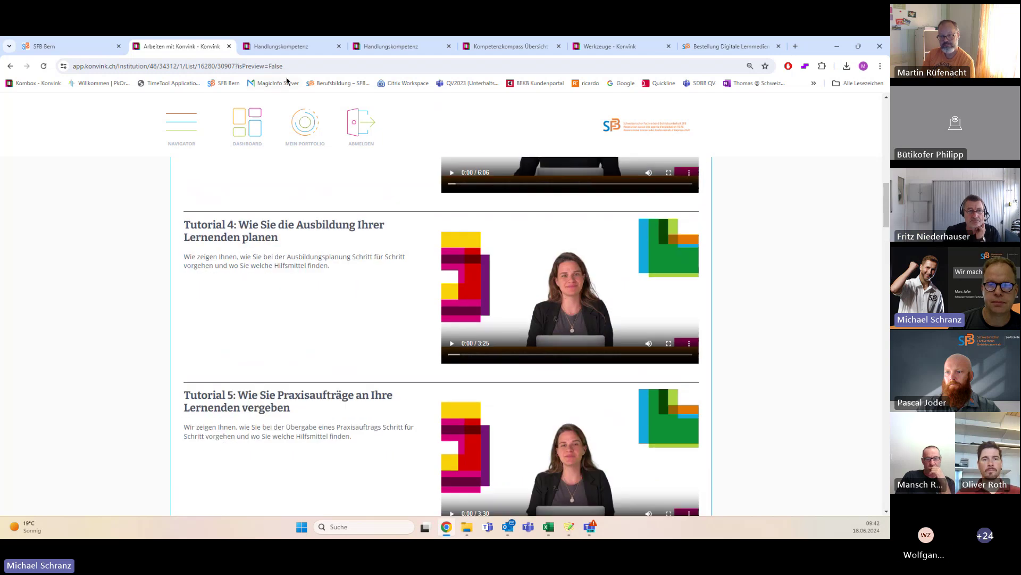
left_click(247, 131)
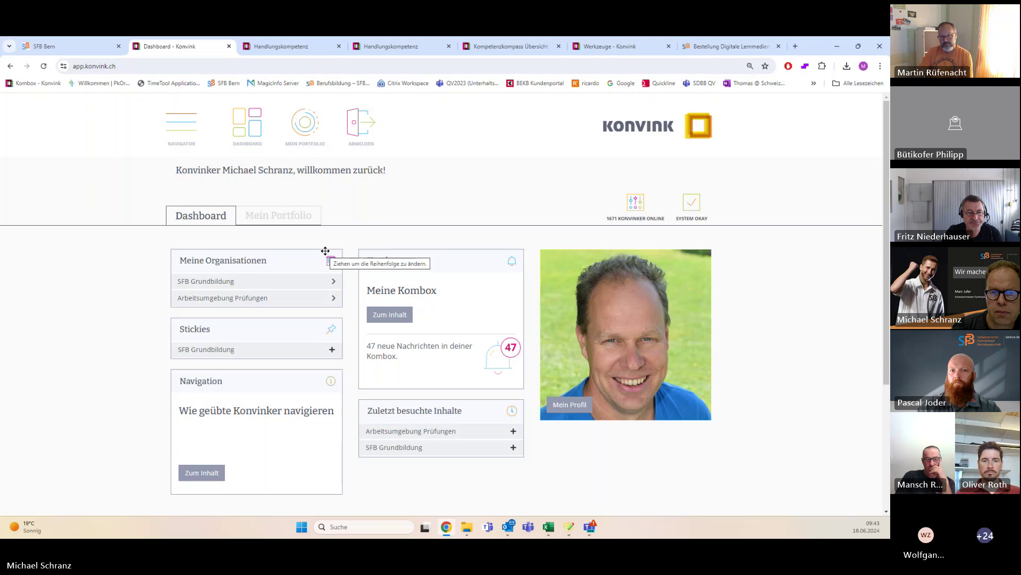
Open the SFB Grundbildung organisation and go to its "Für Berufsbildner/innen" area.
left_click(251, 292)
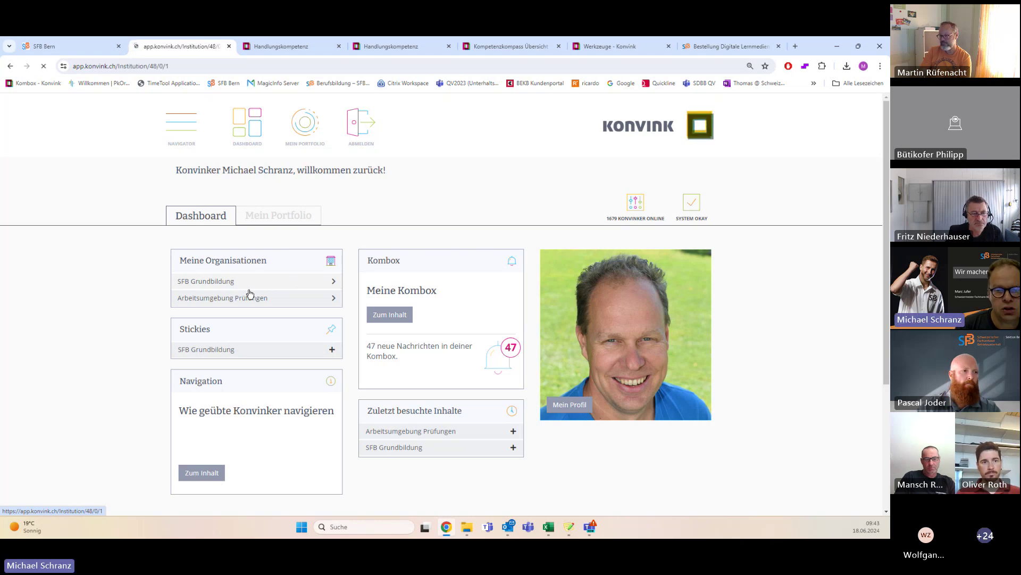
scroll(404, 317, "down", 1)
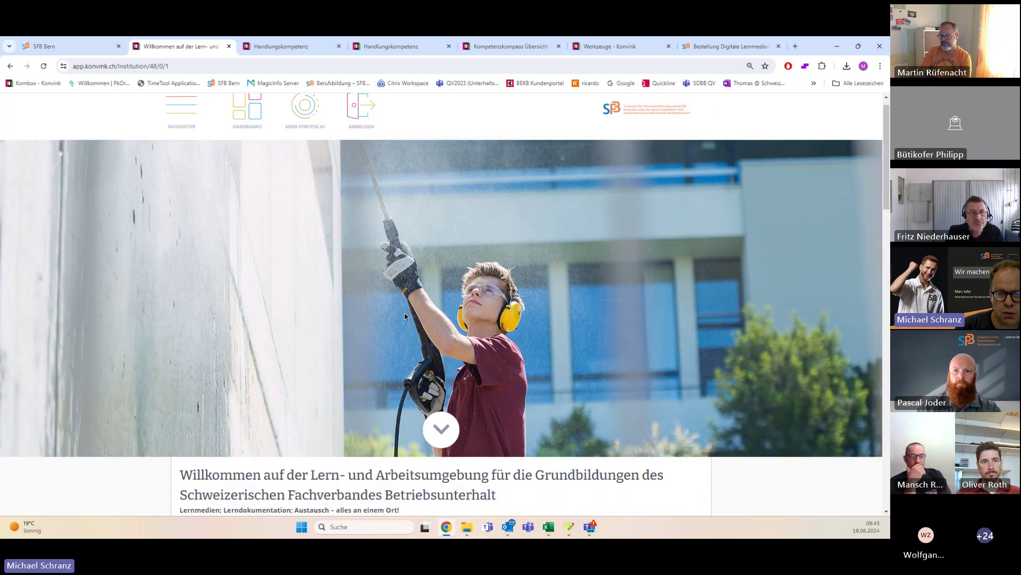
scroll(404, 316, "down", 12)
scroll(402, 316, "down", 2)
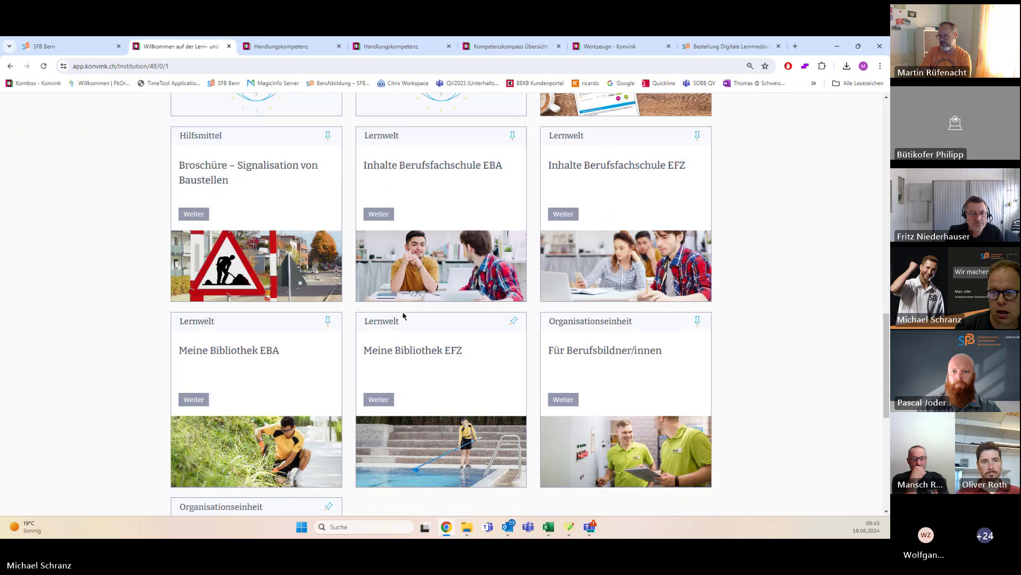
scroll(402, 315, "down", 2)
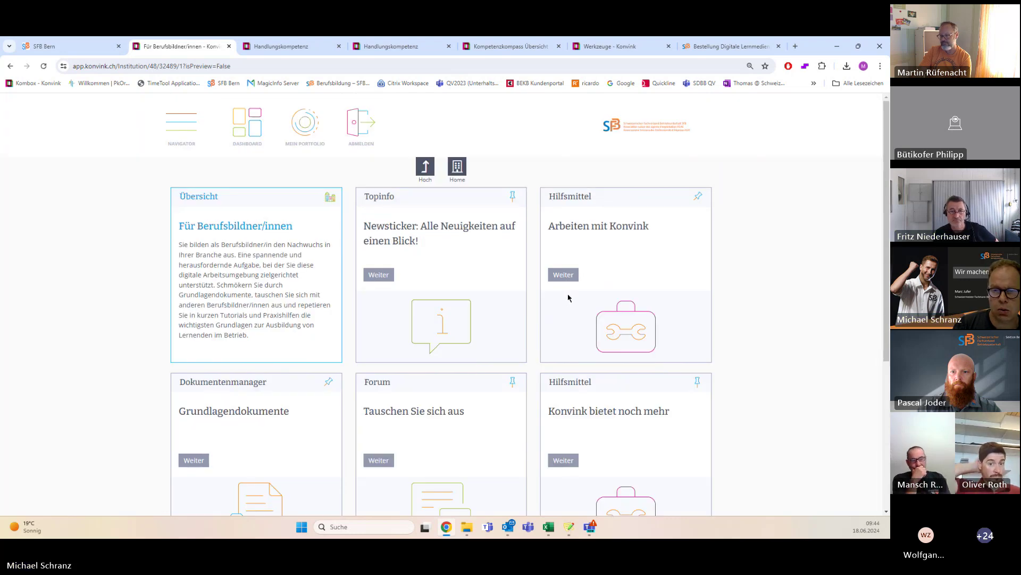
Open the Grundlagendokumente document manager and bring up its list of documents.
scroll(568, 300, "down", 2)
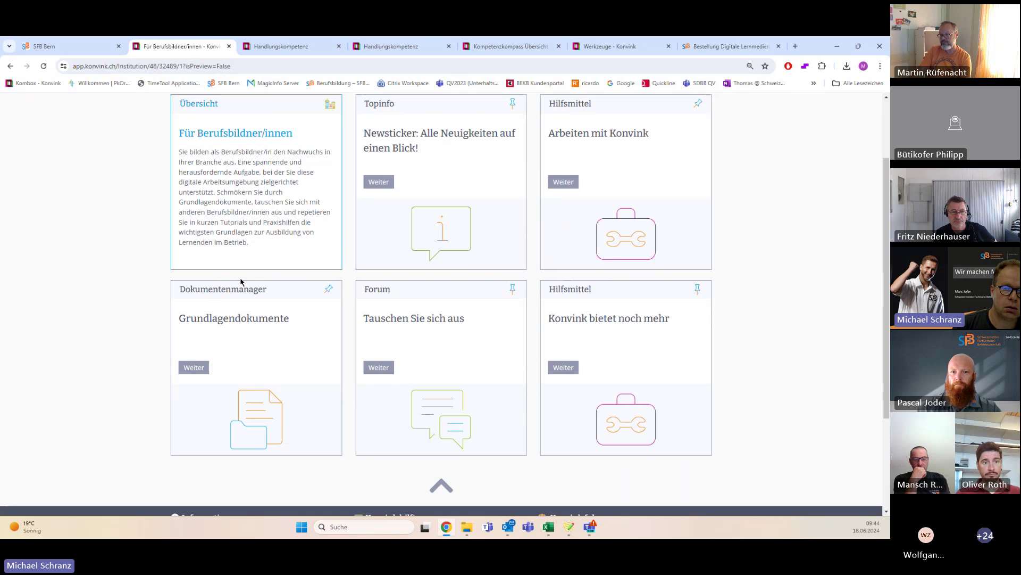
left_click(192, 369)
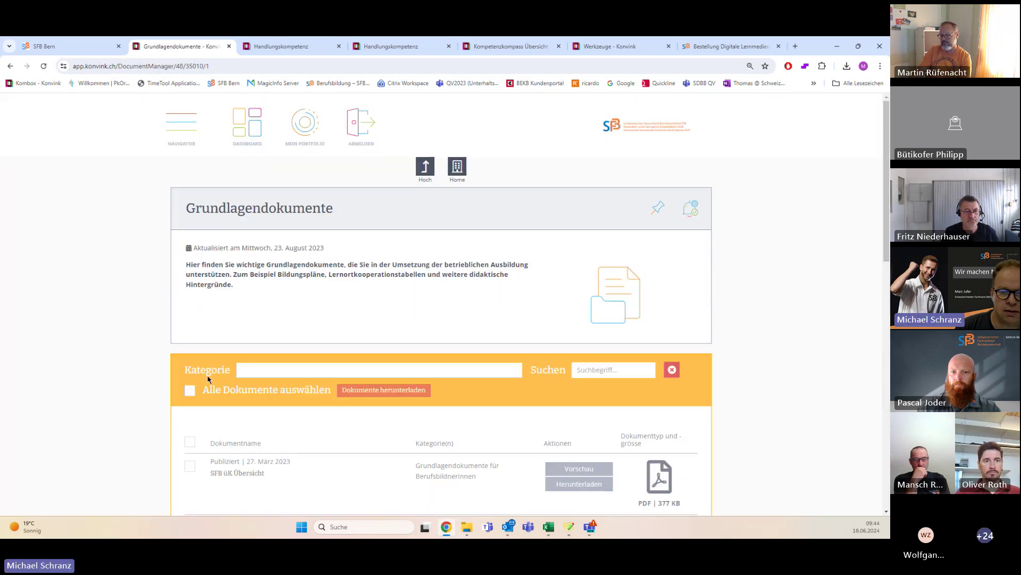
scroll(434, 376, "down", 3)
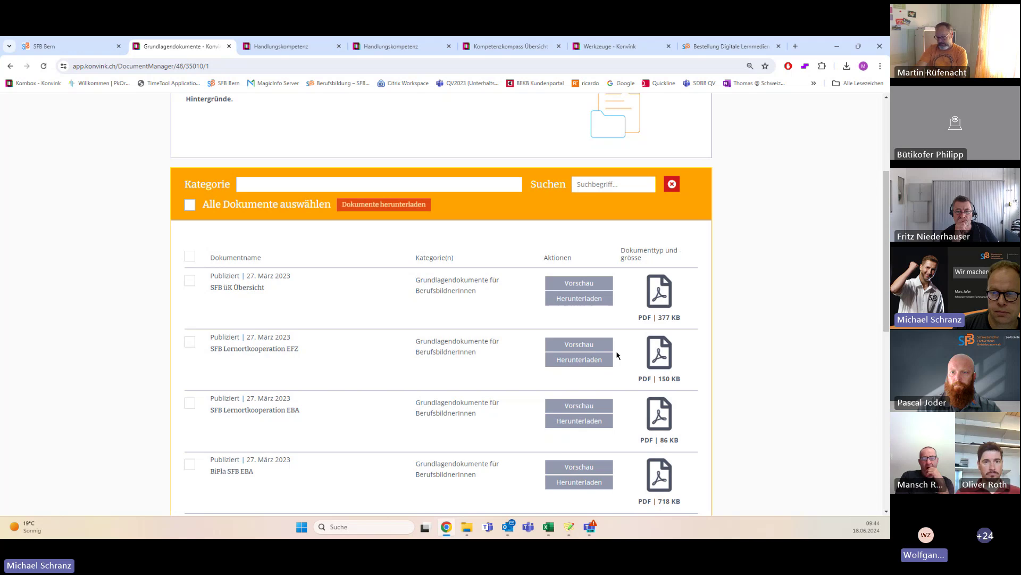
Preview the "SFB üK Übersicht" document as far as the Lehrjahr 1 course overview, and close the preview.
left_click(585, 284)
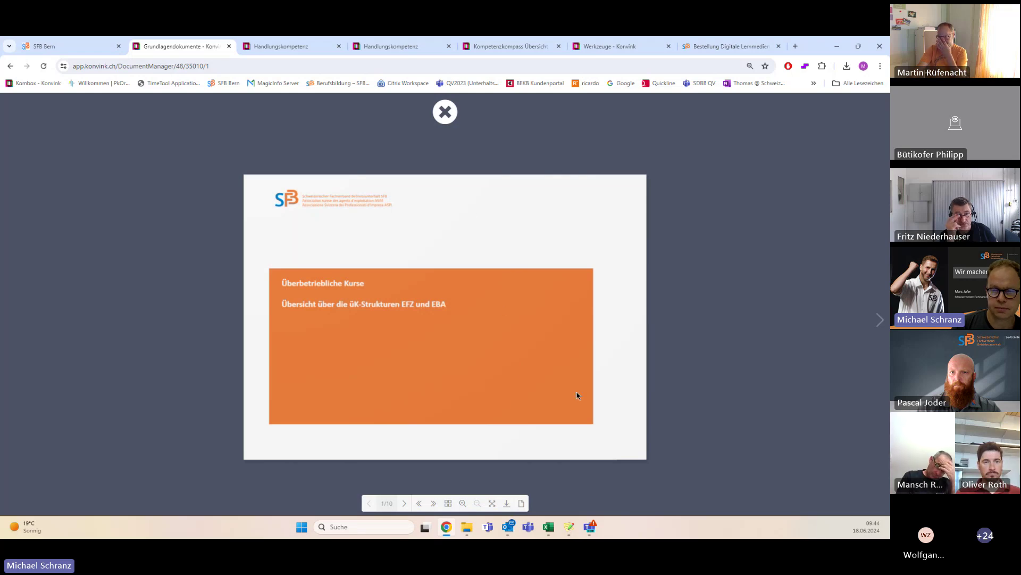
left_click(404, 503)
left_click(405, 503)
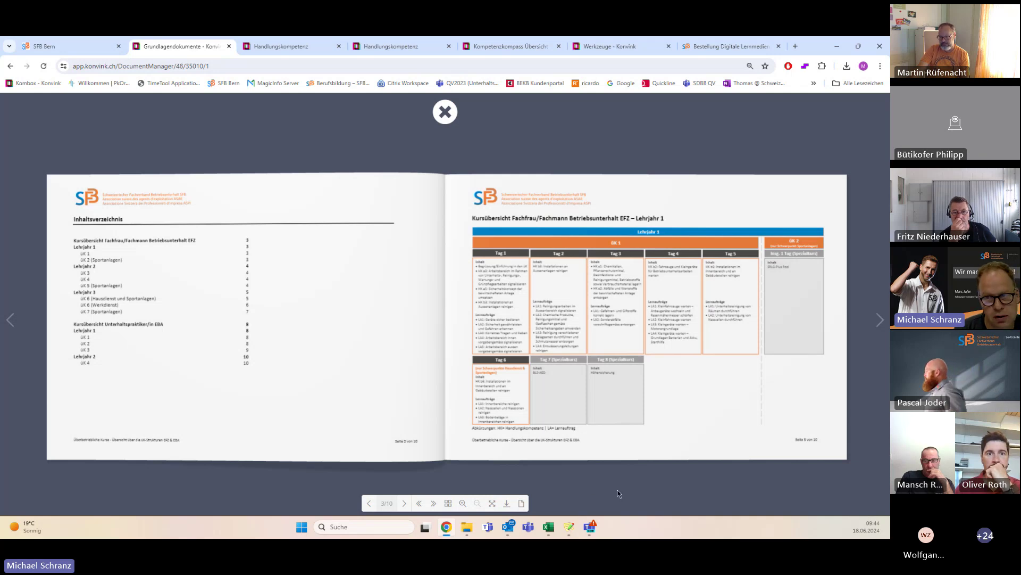
scroll(602, 446, "up", 1)
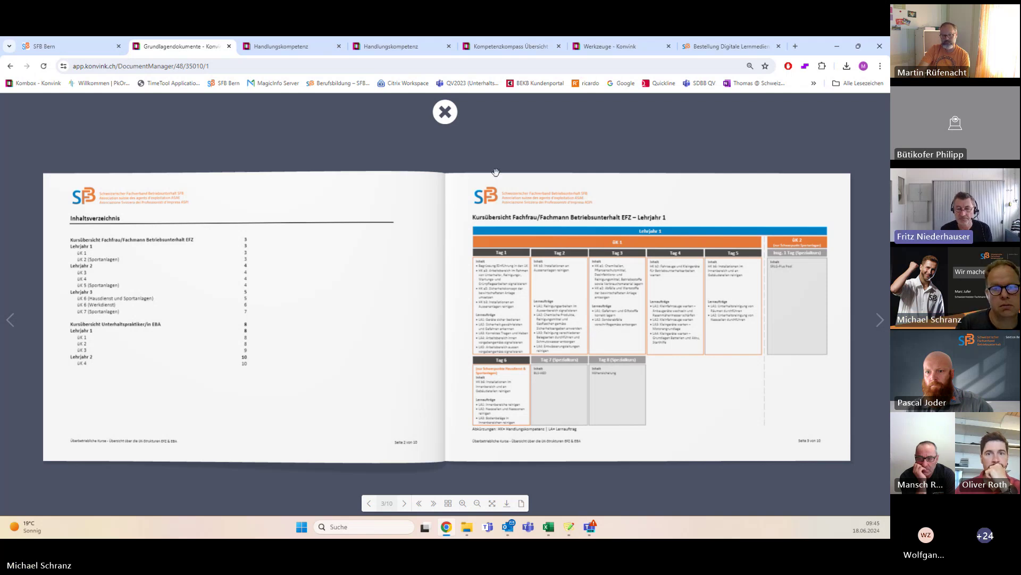
left_click(445, 112)
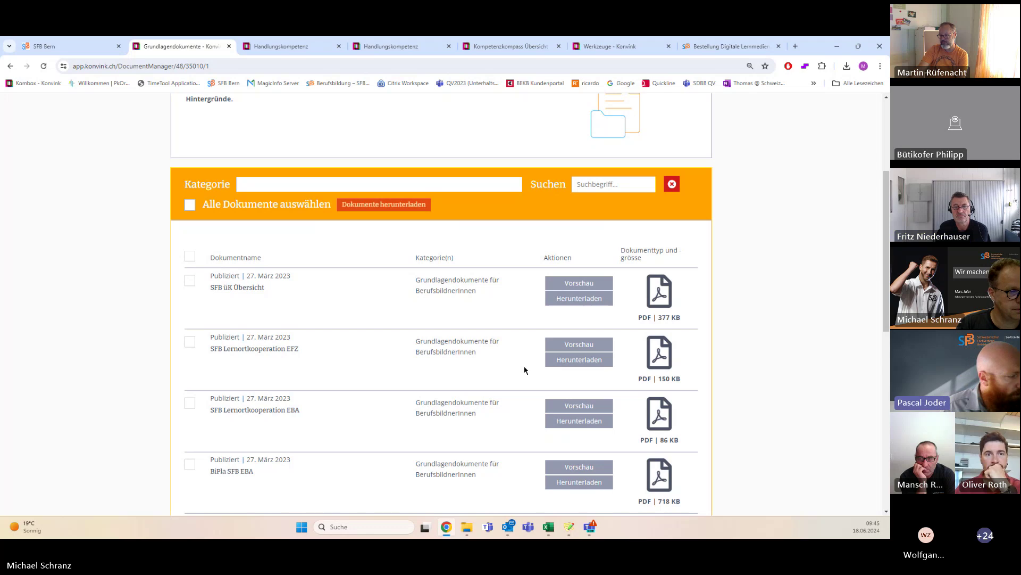
scroll(525, 372, "up", 2)
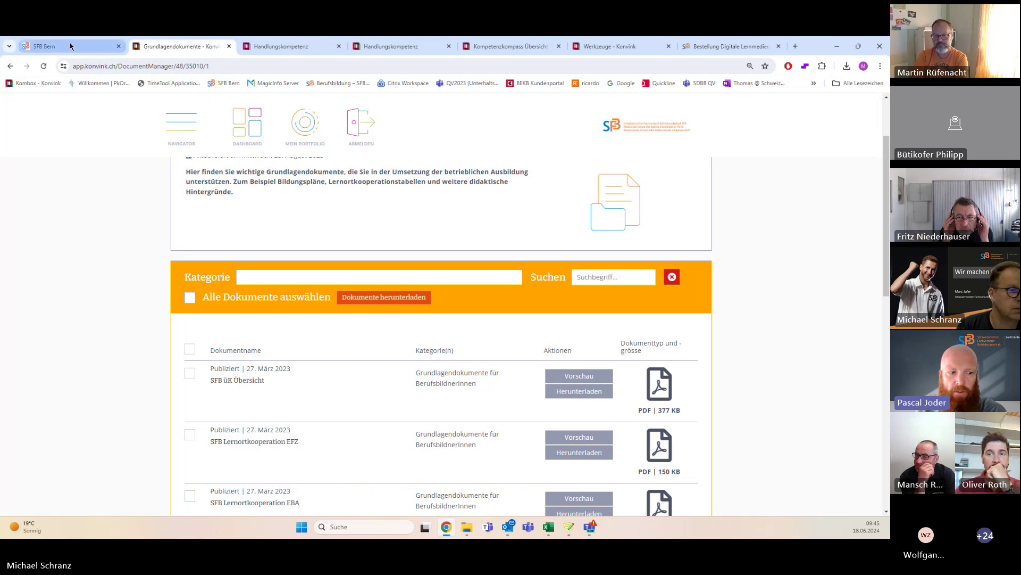
Switch to the SFB Bern portal and log back in with the saved credentials.
mouse_move(71, 46)
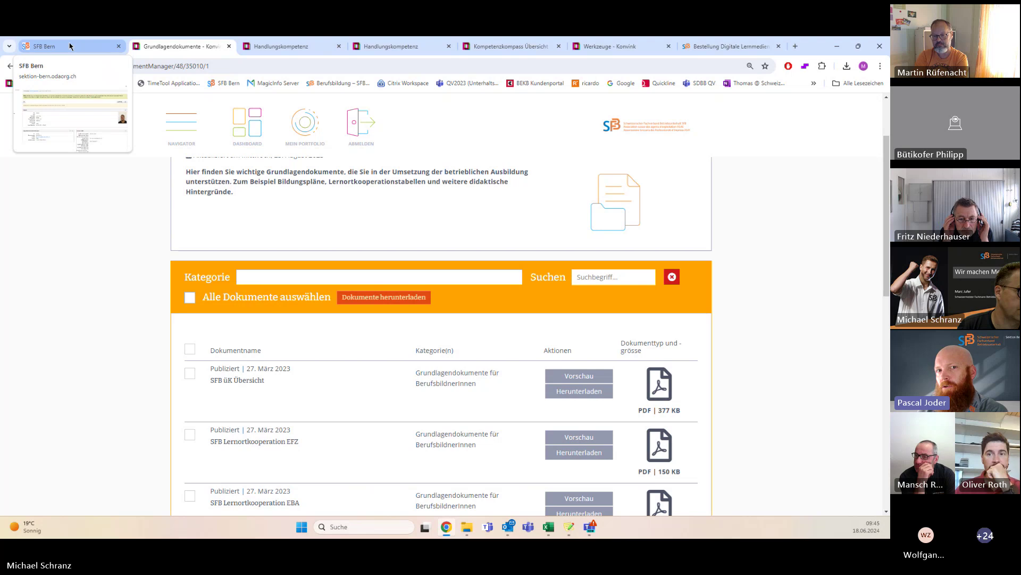
left_click(68, 45)
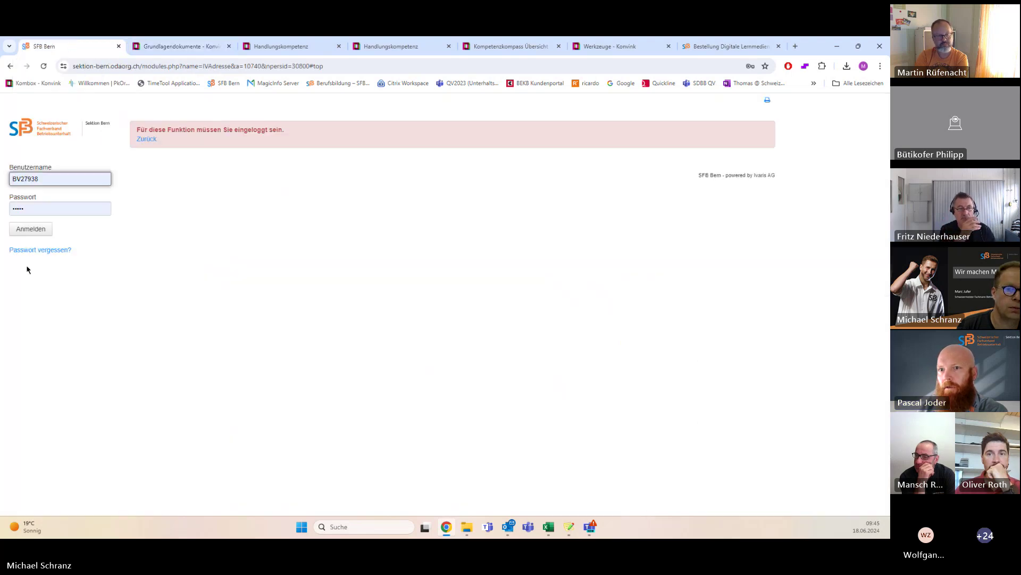
left_click(31, 228)
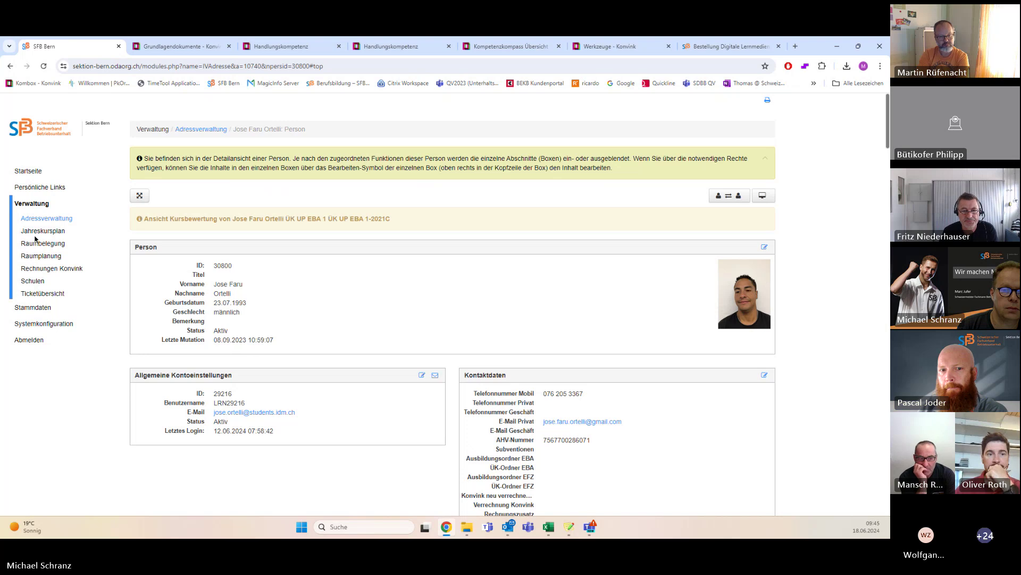
Review the upcoming and past courses in the learner's record and open the details of the past course EFZ 11 HD/WD/SA.
scroll(101, 266, "down", 7)
scroll(103, 267, "down", 12)
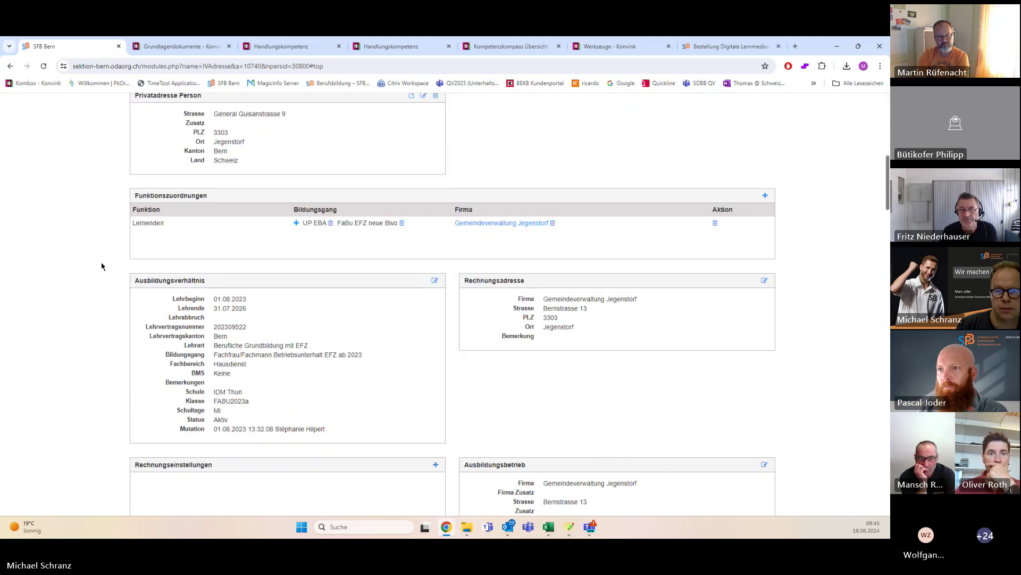
scroll(104, 260, "down", 4)
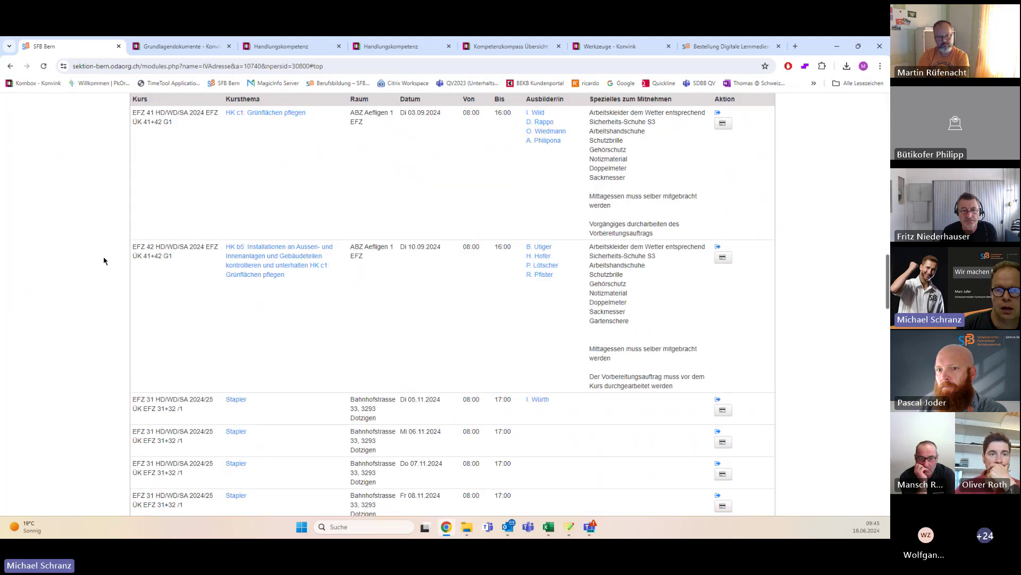
scroll(145, 308, "down", 6)
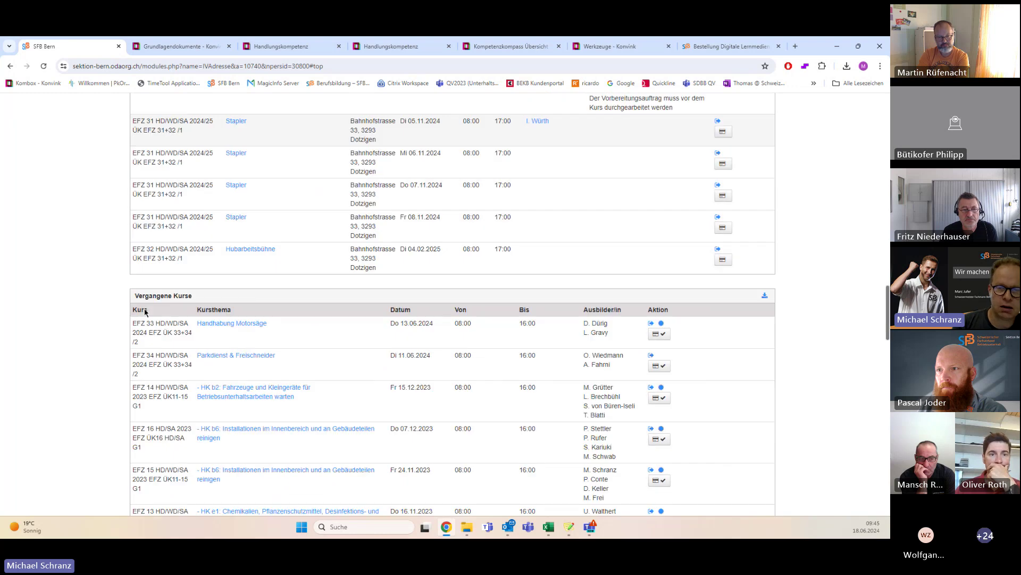
scroll(146, 312, "down", 3)
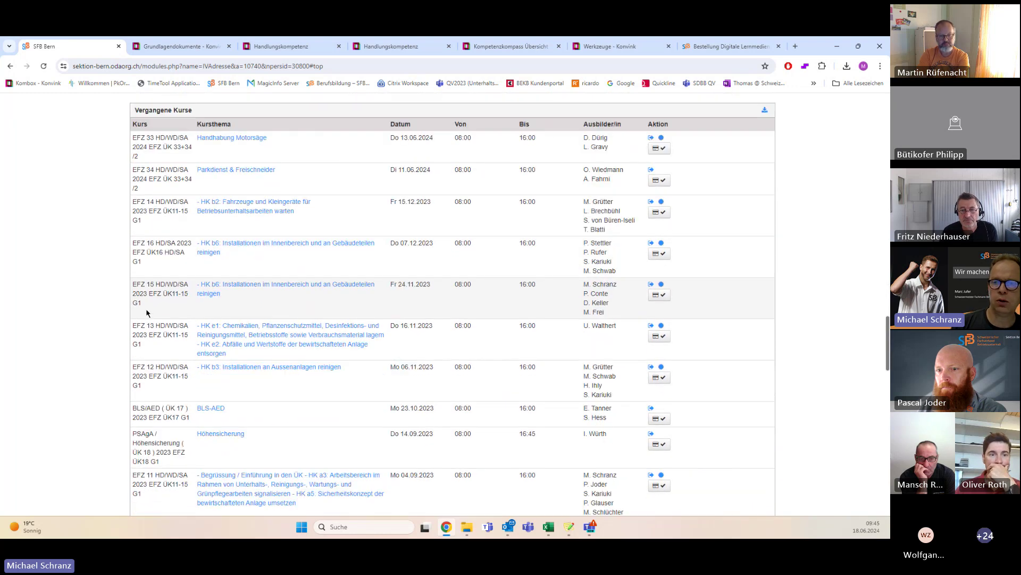
scroll(151, 311, "up", 1)
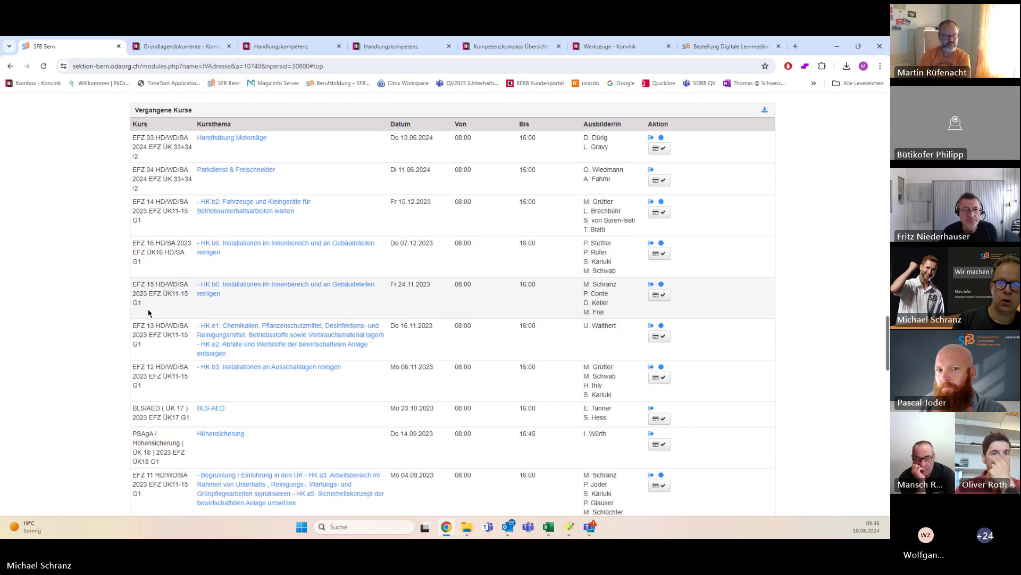
scroll(232, 387, "down", 4)
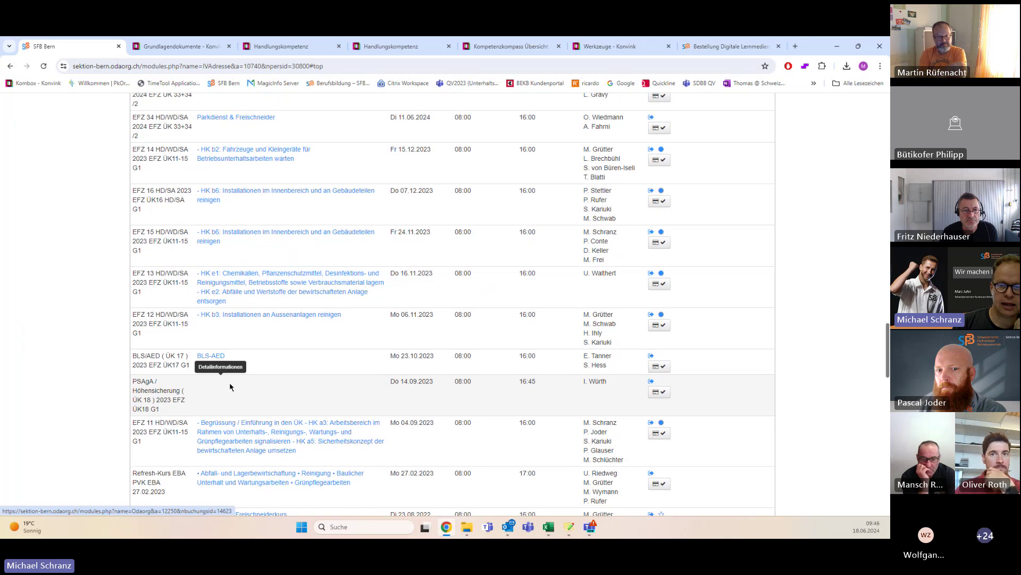
scroll(230, 388, "up", 1)
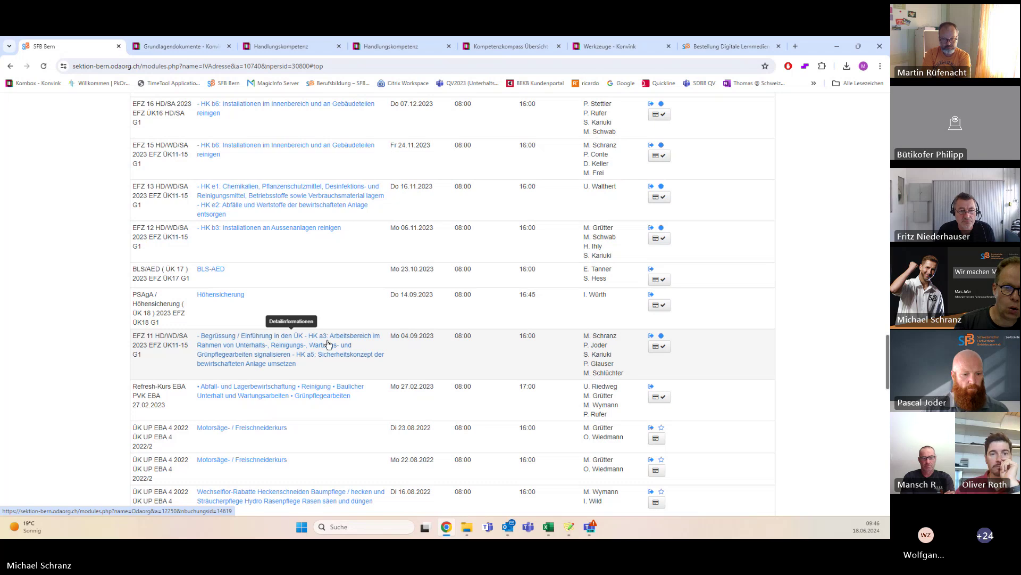
left_click(252, 360)
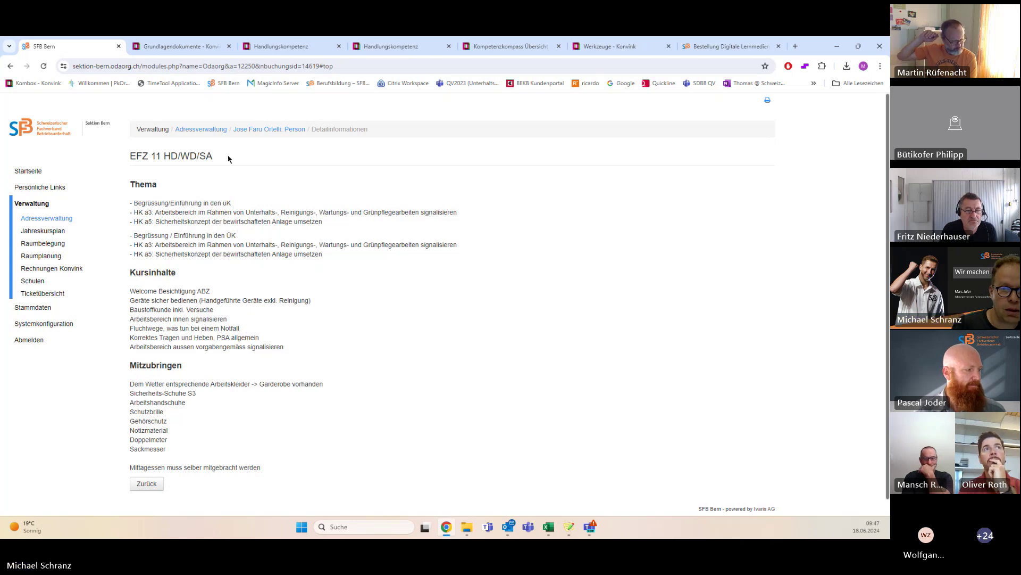
Reopen the learner's record from the Adressverwaltung and open the details of the course "HK c1: Grünflächen pflegen".
left_click(201, 129)
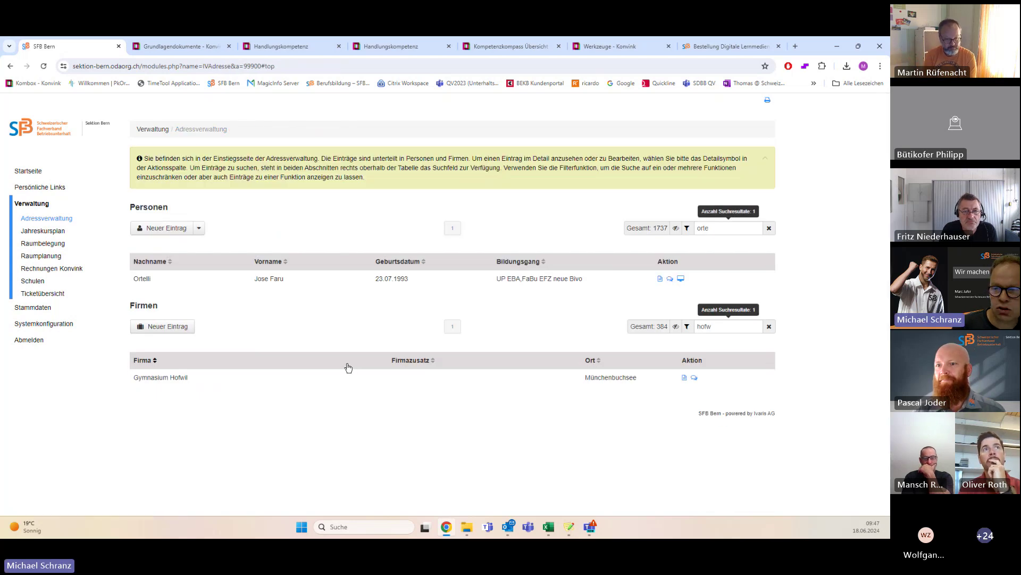
left_click(660, 281)
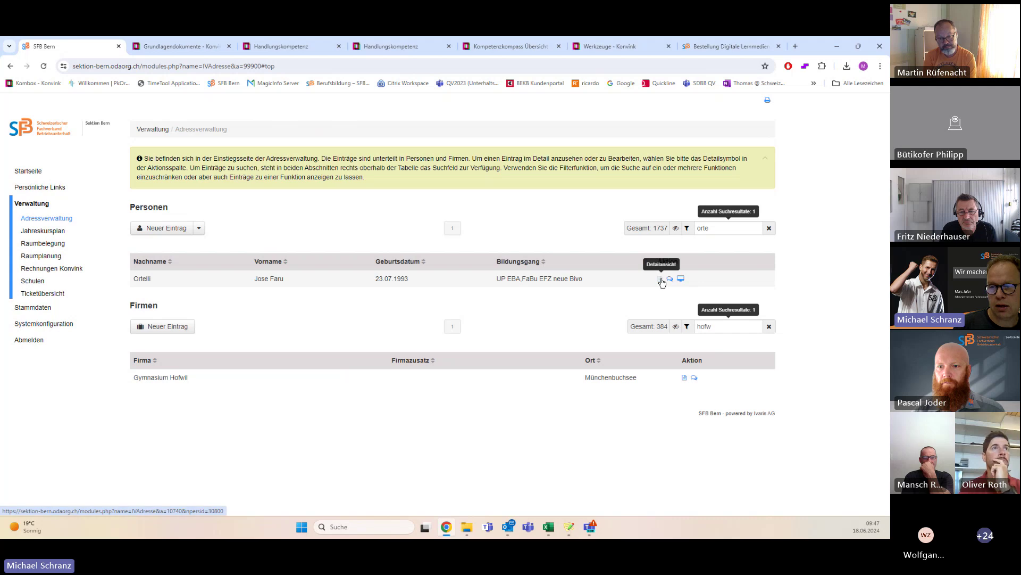
scroll(348, 471, "down", 5)
scroll(350, 466, "down", 15)
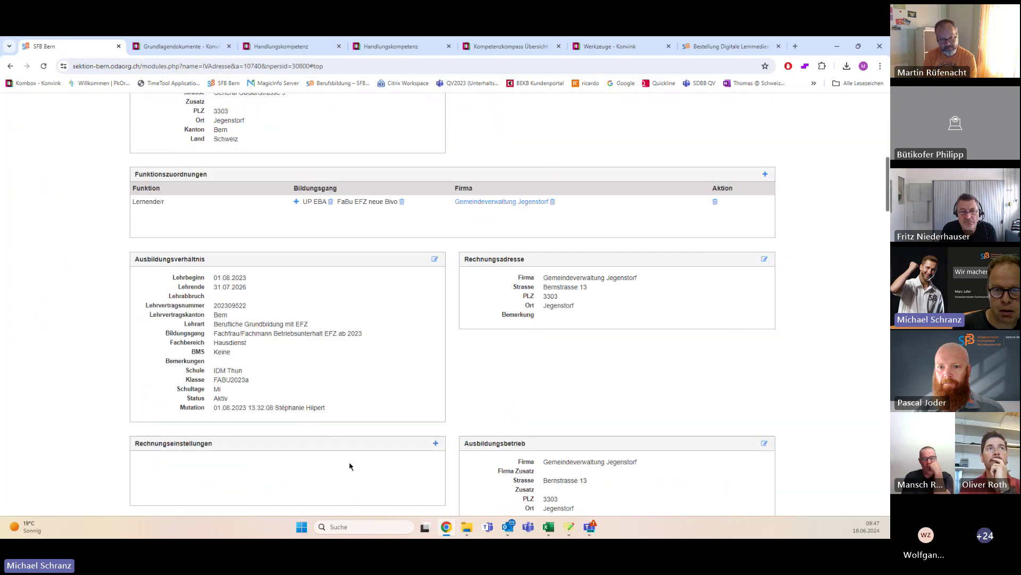
scroll(351, 463, "down", 2)
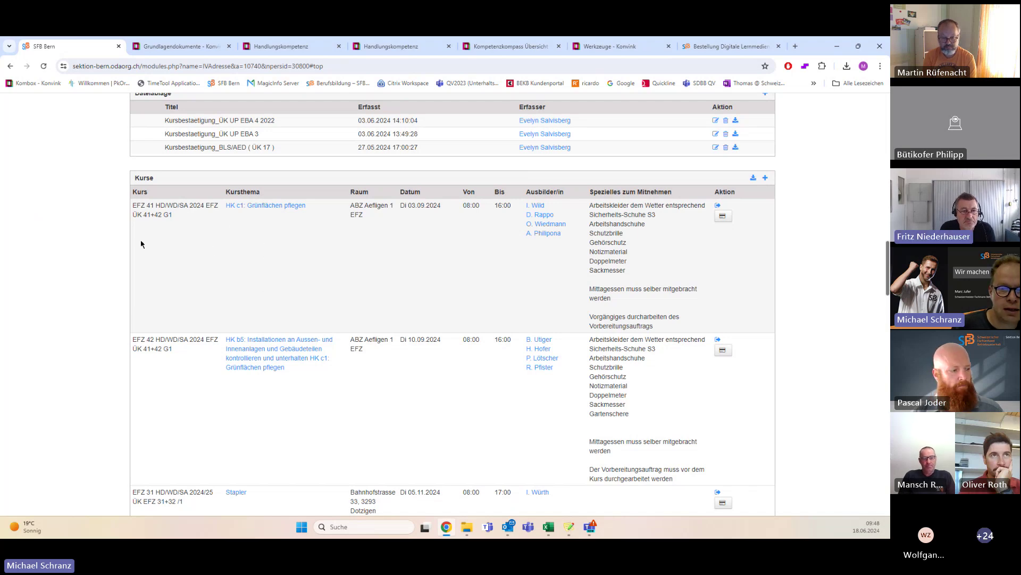
left_click(274, 210)
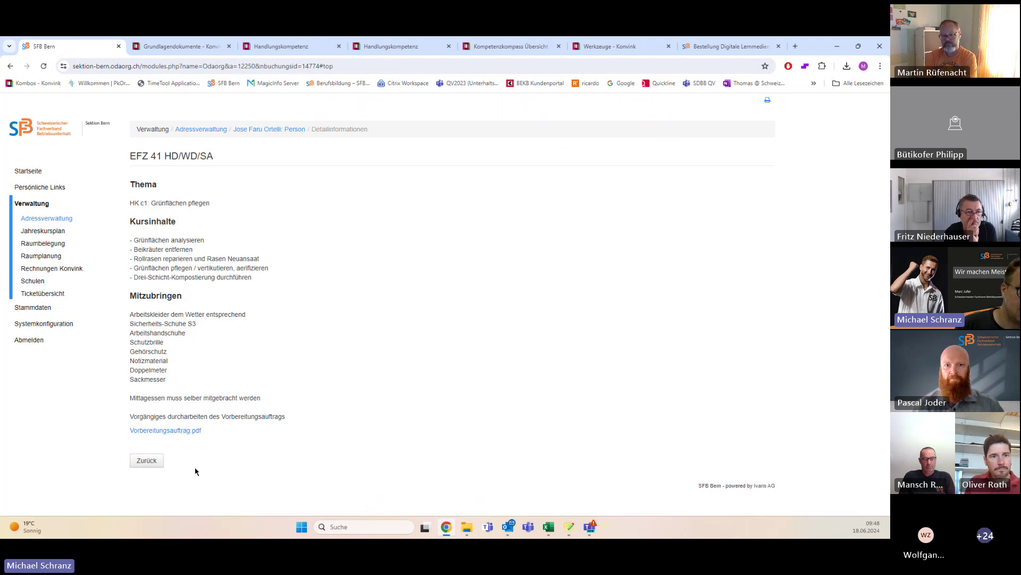
Open Vorbereitungsauftrag.pdf for the course, read through the assignment, and minimise the PDF viewer.
left_click(158, 434)
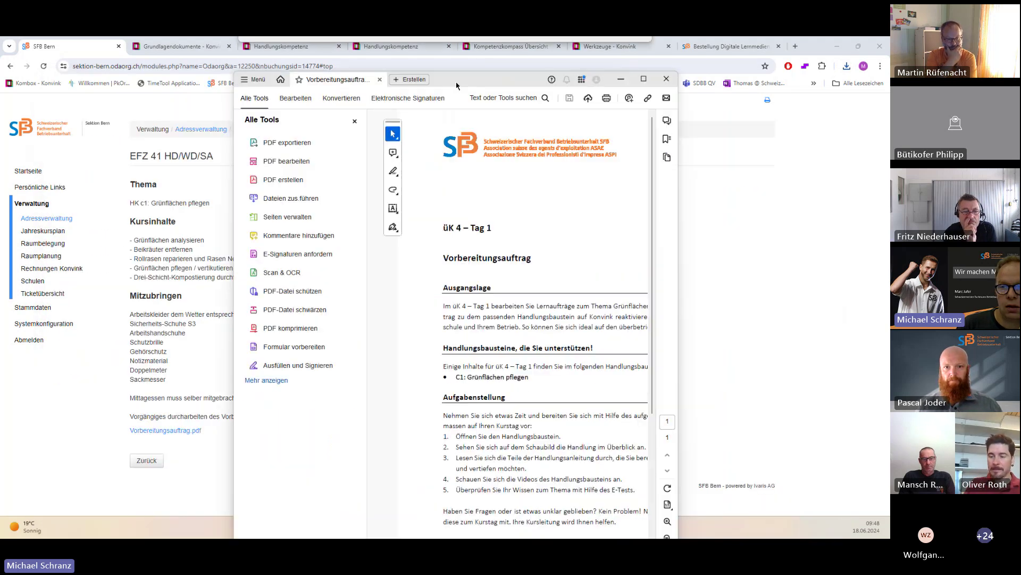
scroll(630, 218, "down", 2)
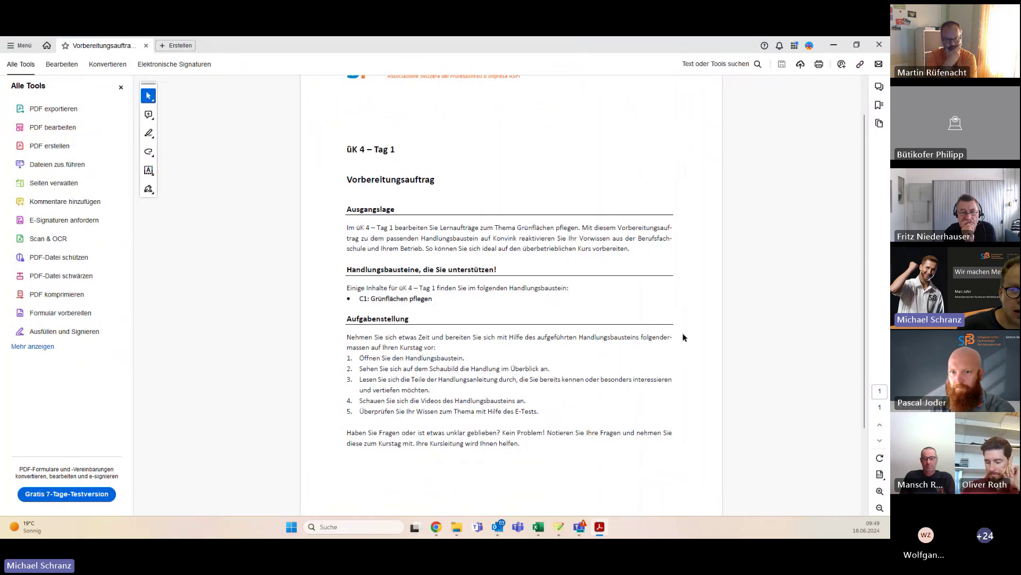
left_click(834, 48)
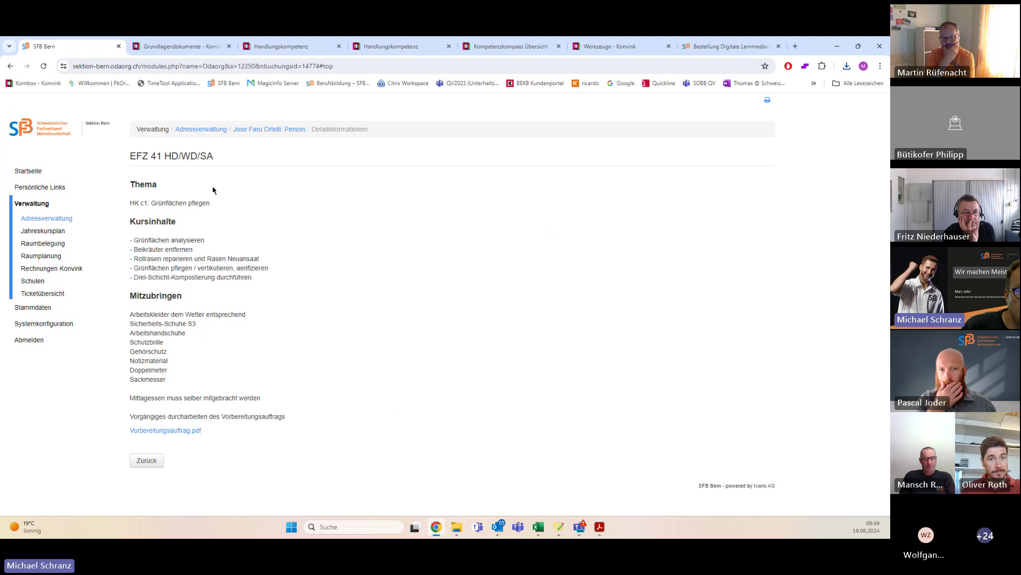
Switch back to the Konvink Grundlagendokumente page and open Mein Portfolio from there.
left_click(173, 47)
scroll(278, 195, "up", 2)
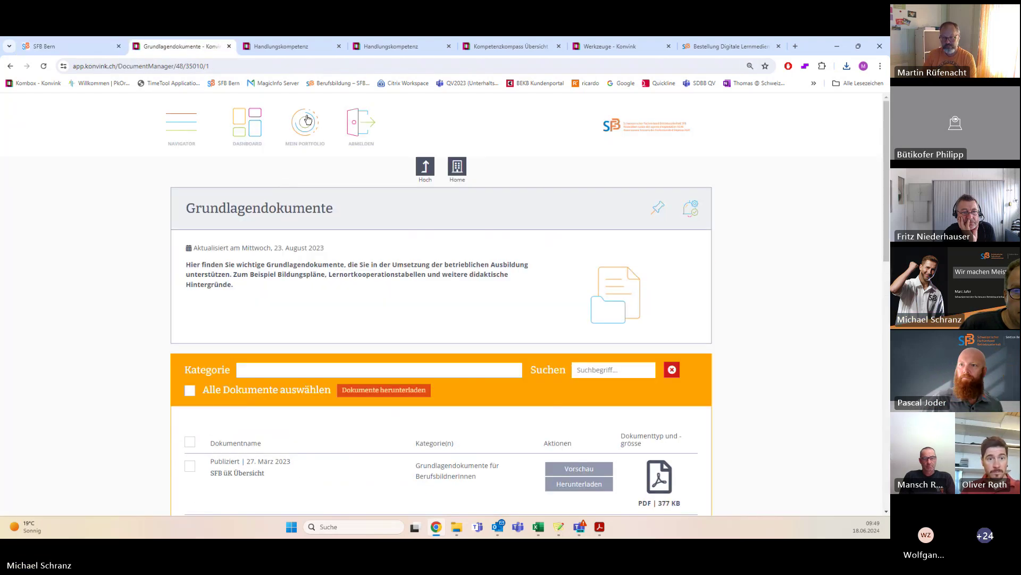
left_click(305, 128)
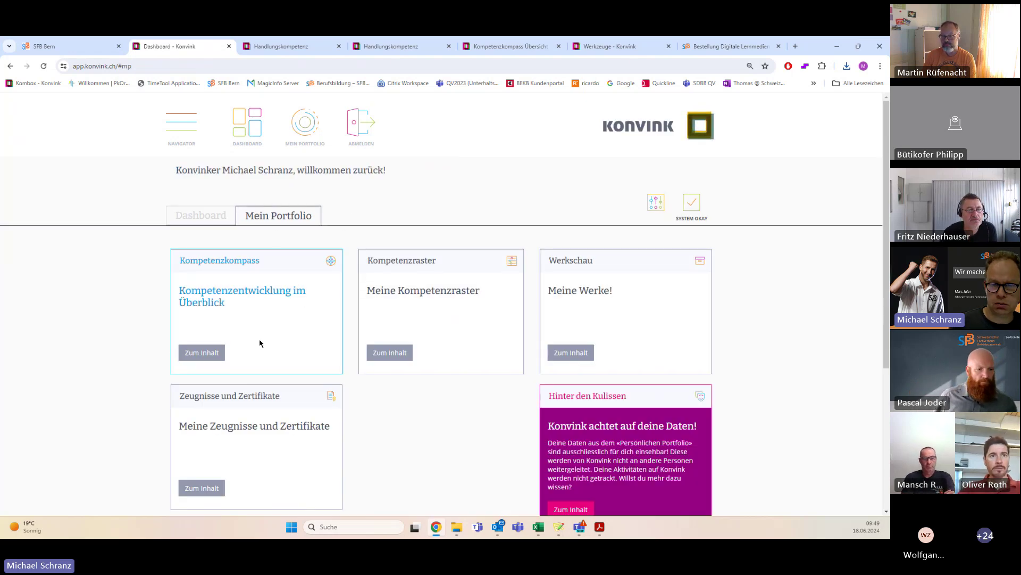
Return to the dashboard, open the SFB Grundbildung organisation and look through its content tiles down to "Für üK-Leitende".
left_click(186, 216)
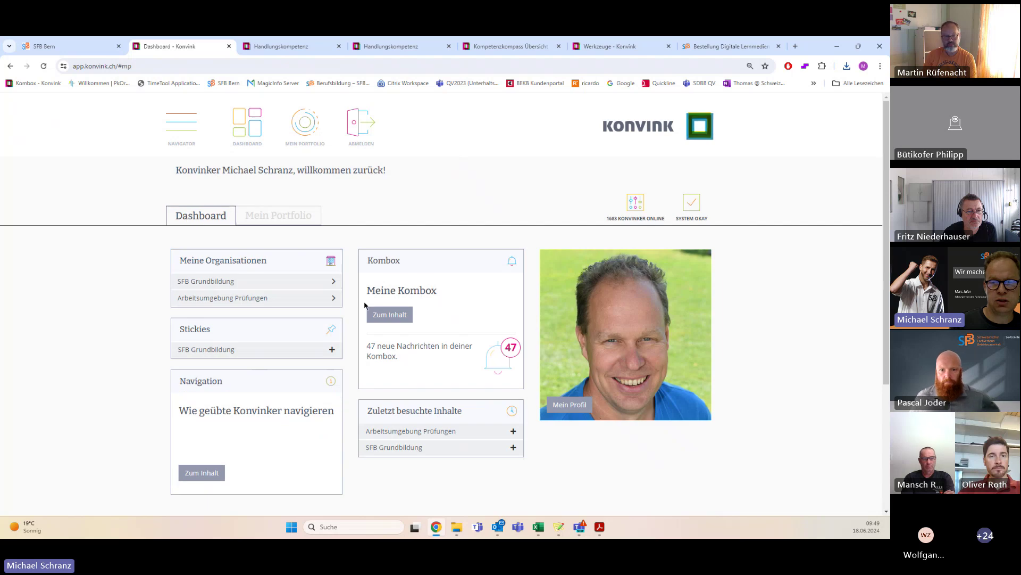
left_click(237, 287)
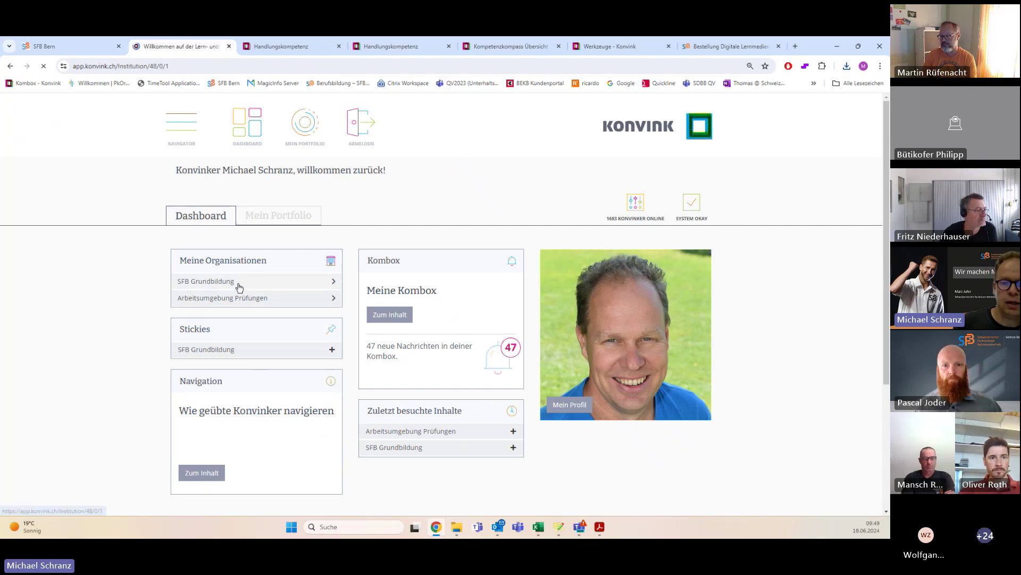
scroll(379, 304, "down", 15)
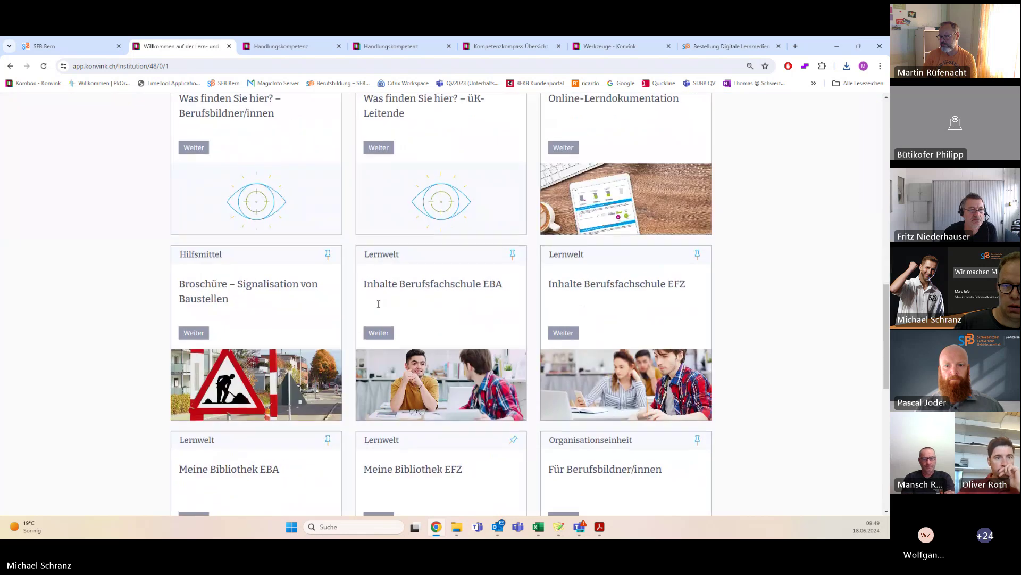
scroll(379, 304, "down", 5)
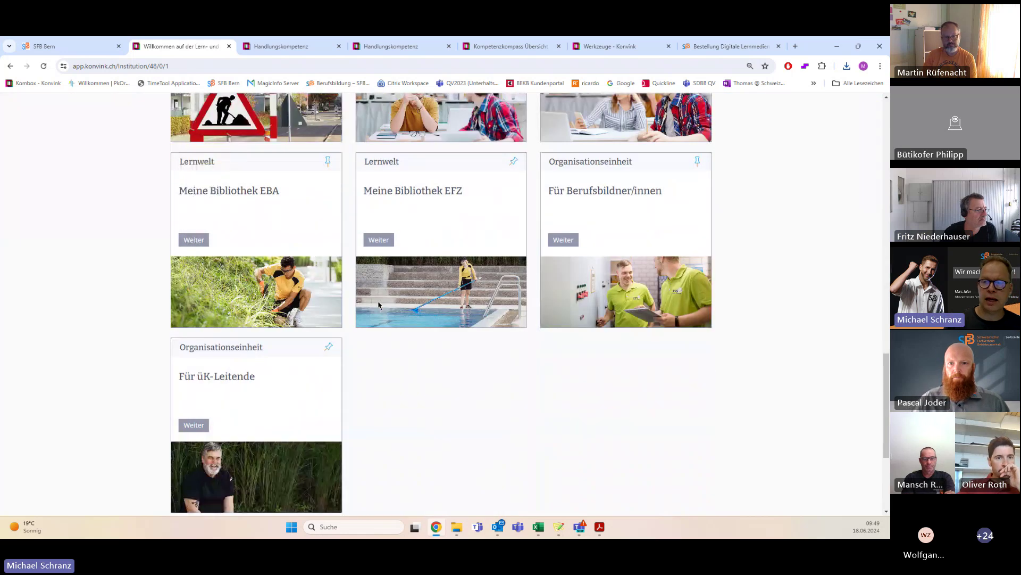
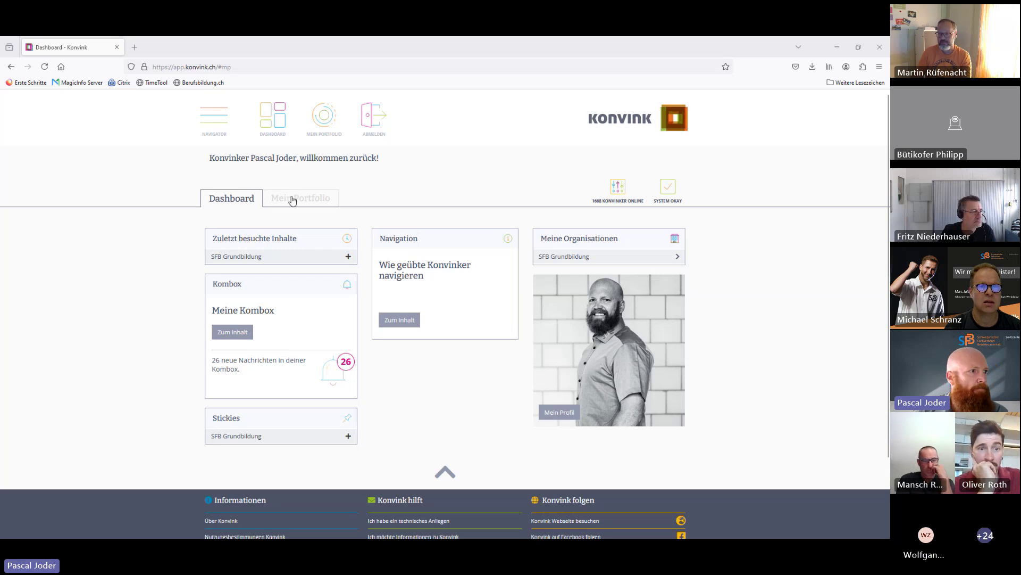
Open the Werkschau in Mein Portfolio and look through the created works in the list view.
left_click(322, 199)
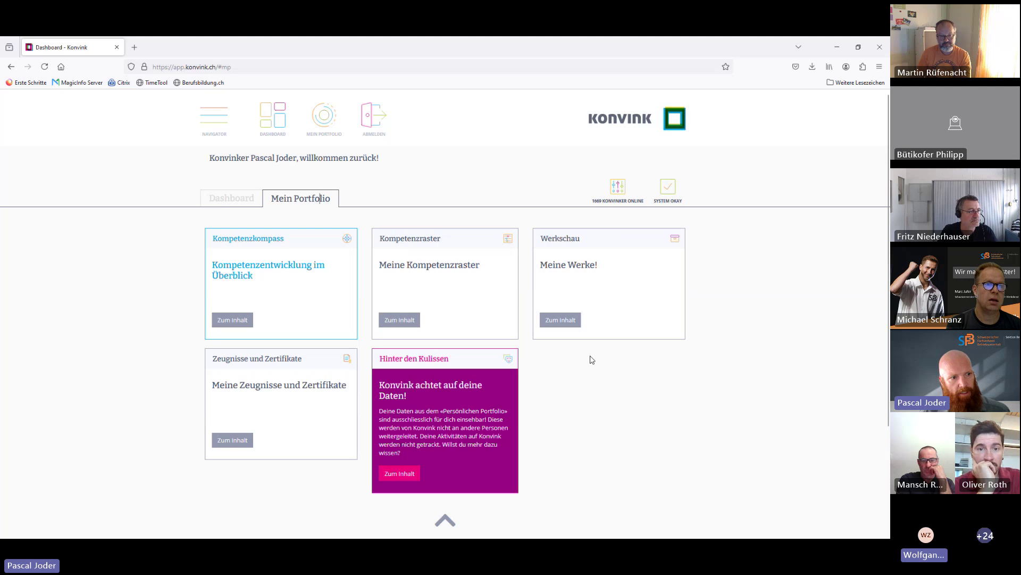
left_click(565, 326)
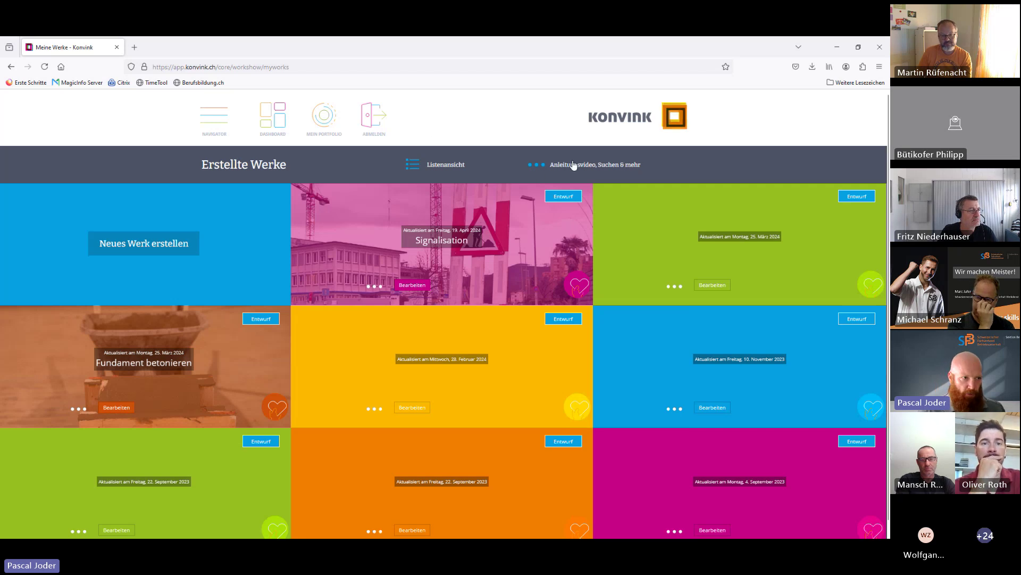
left_click(413, 166)
scroll(710, 293, "down", 4)
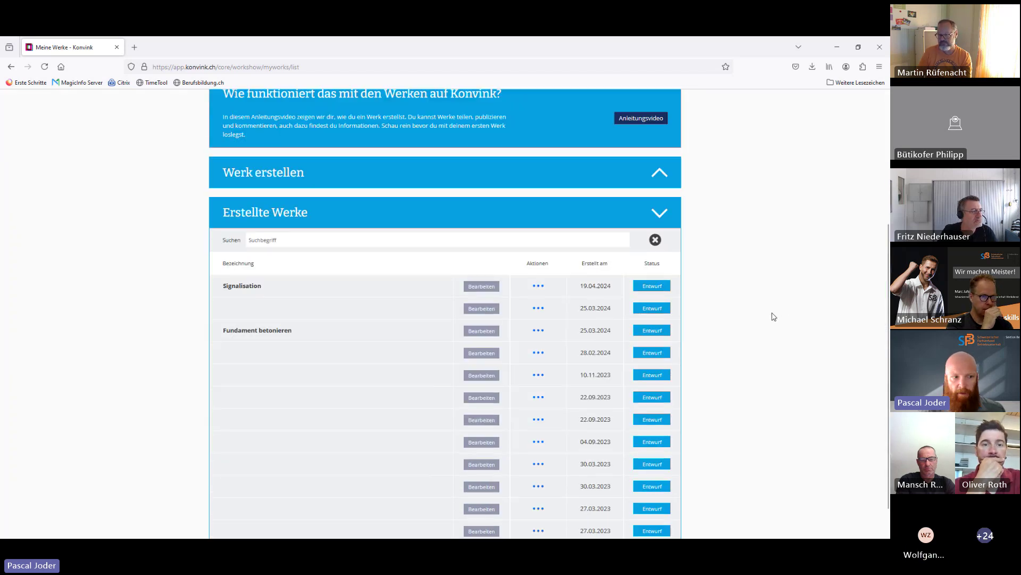
scroll(774, 316, "down", 1)
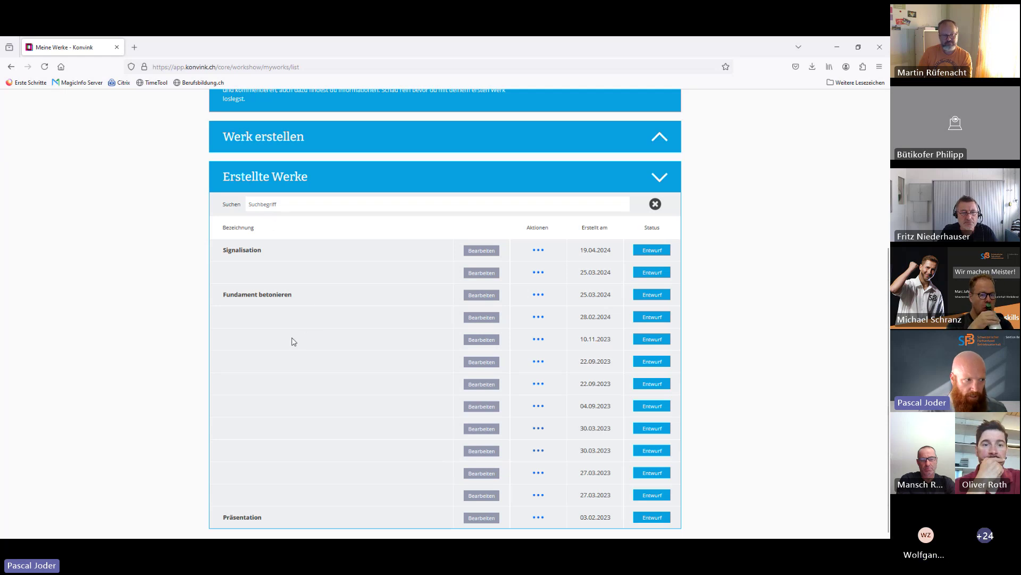
scroll(298, 341, "up", 5)
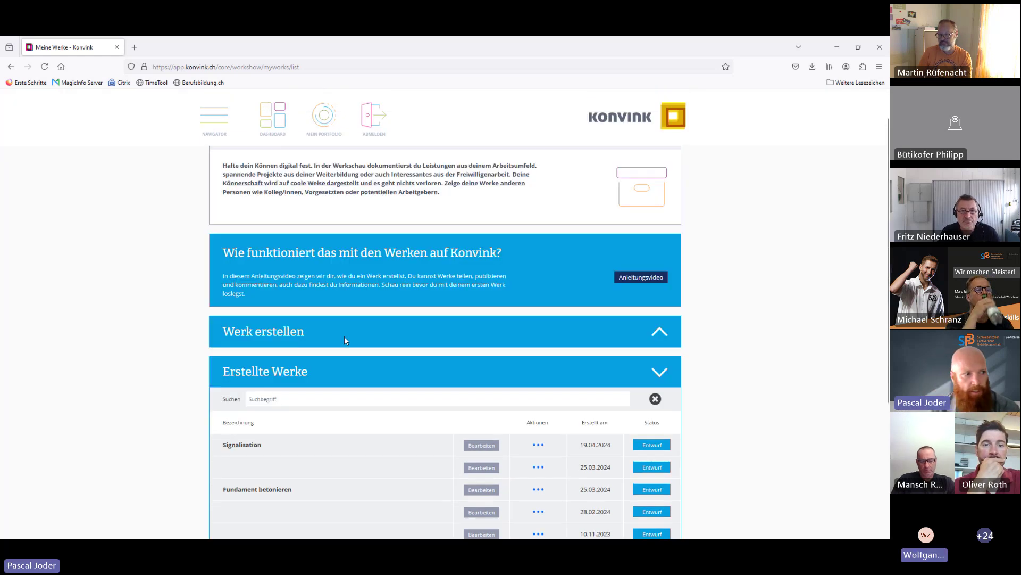
scroll(351, 346, "up", 1)
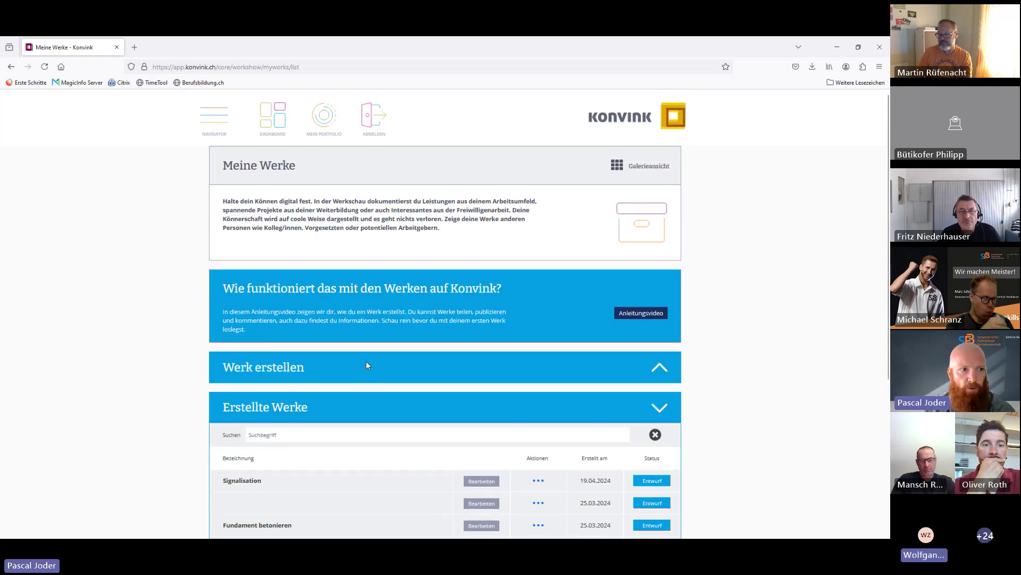
Switch the created works to the gallery view and look at the actions available for the Signalisation work.
left_click(640, 169)
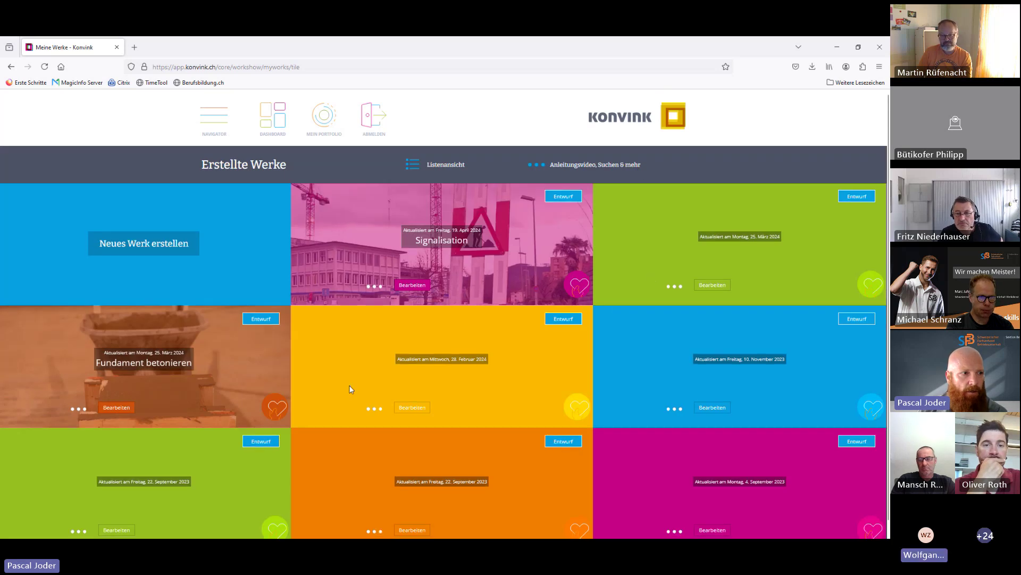
scroll(344, 373, "down", 2)
scroll(335, 370, "up", 2)
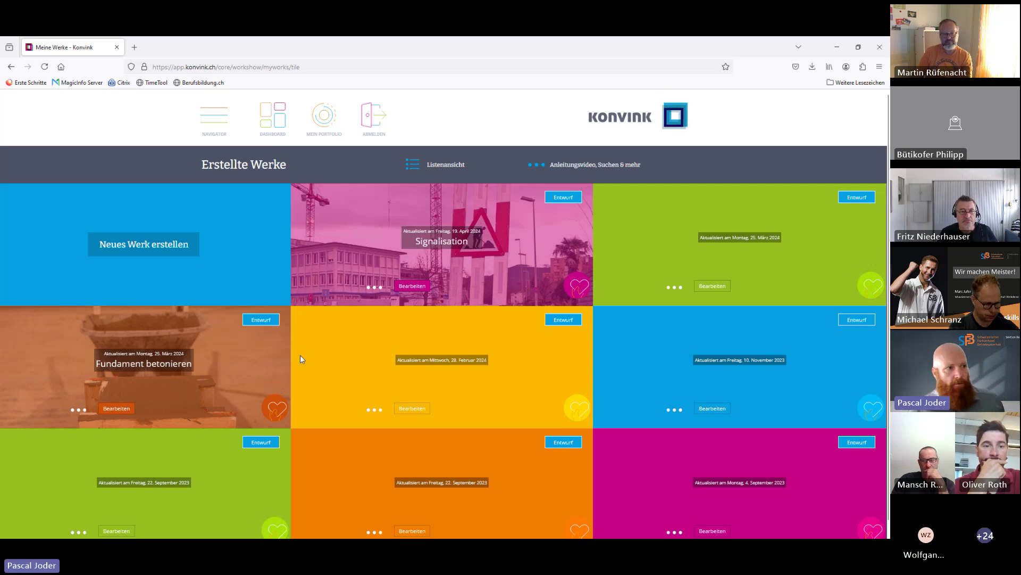
left_click(376, 288)
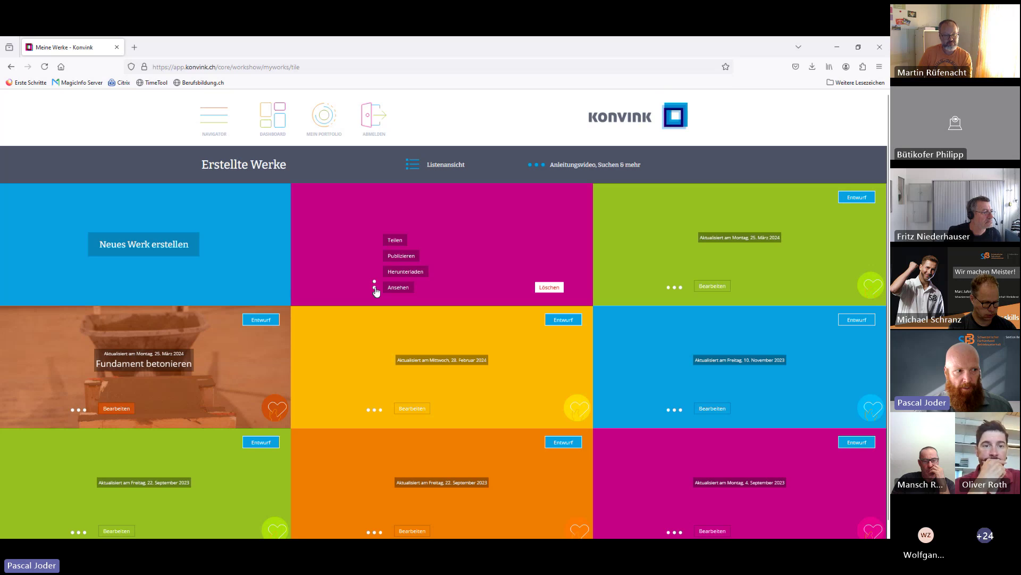
left_click(376, 290)
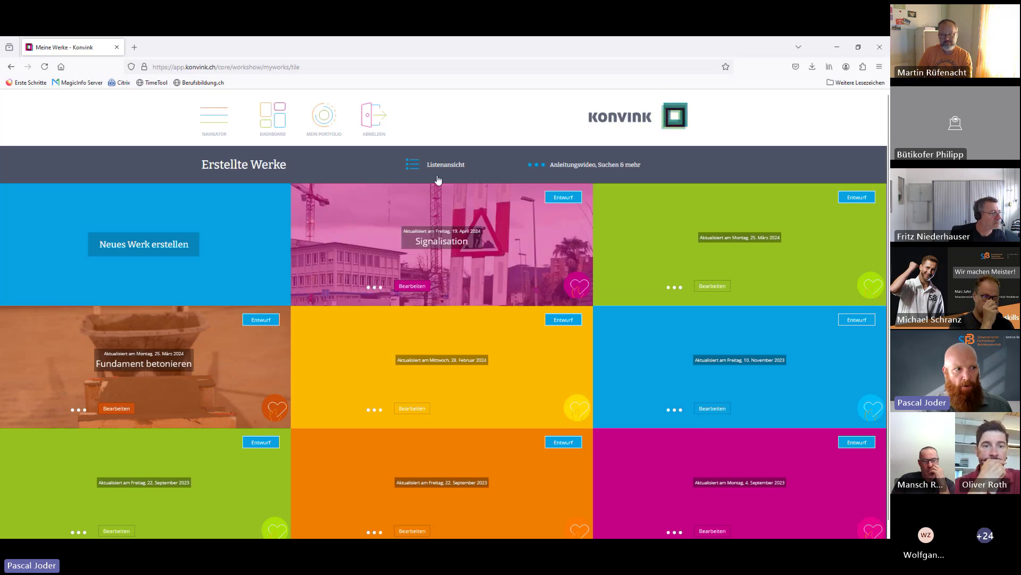
Return the works to the list view and check the actions offered for the Signalisation entry there.
left_click(413, 166)
scroll(720, 313, "down", 3)
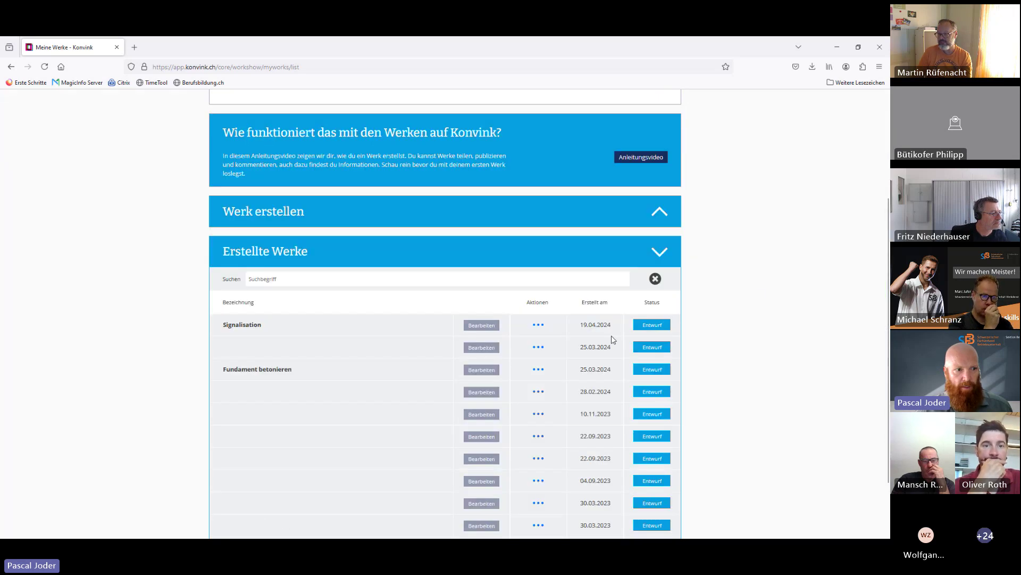
scroll(613, 339, "down", 2)
left_click(539, 250)
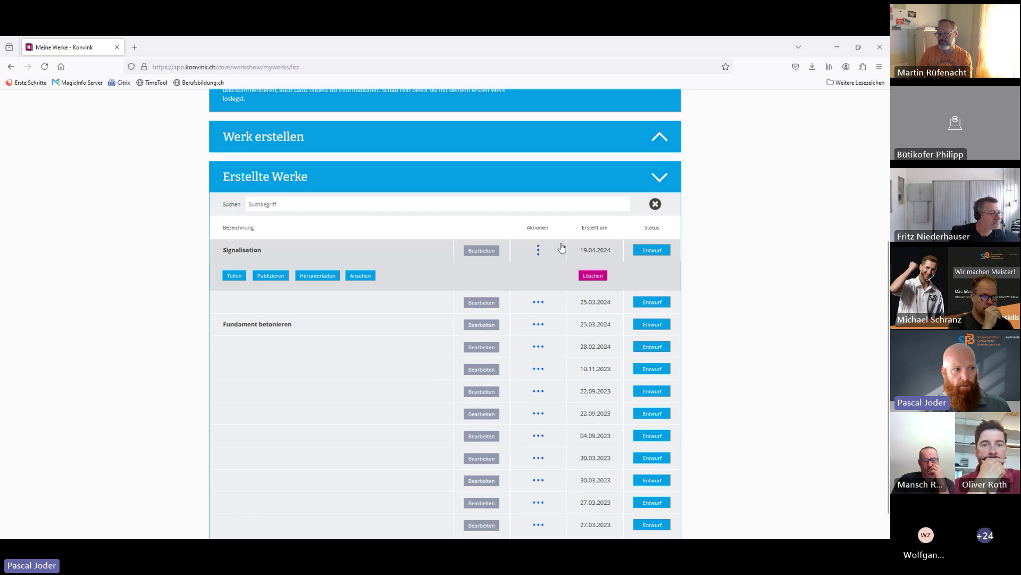
left_click(538, 252)
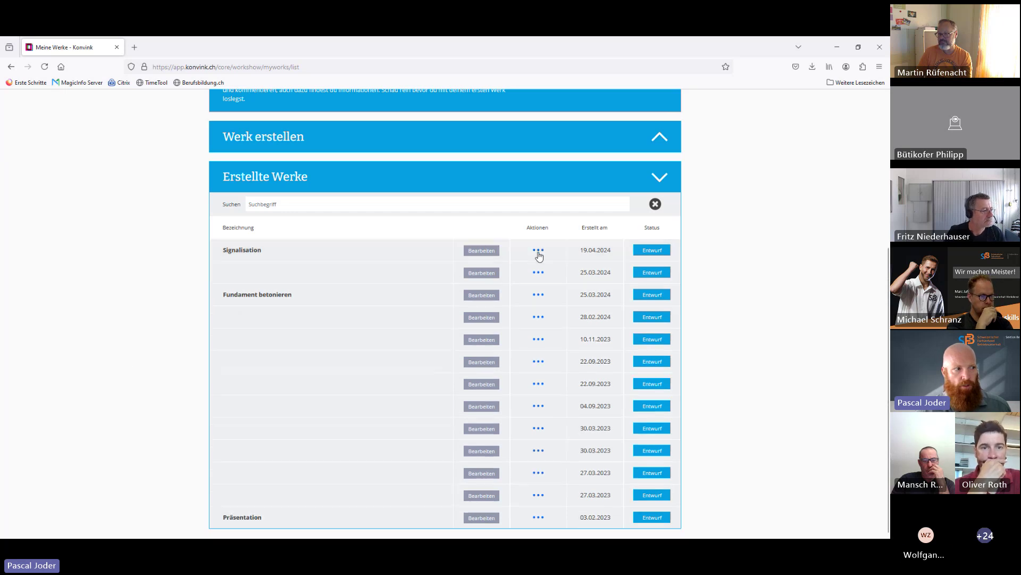
scroll(542, 287, "up", 5)
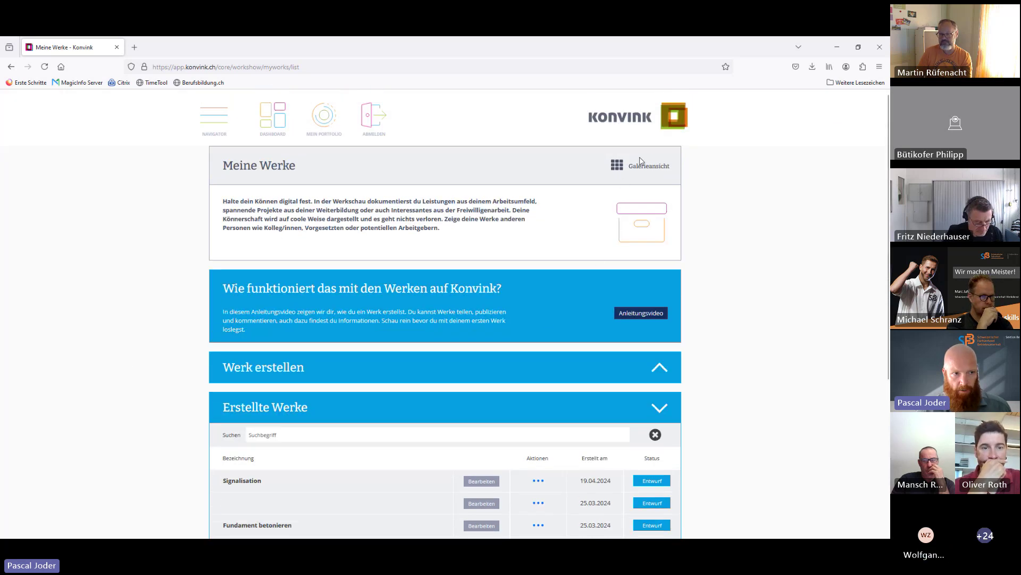
Open the Fundament betonieren work for editing from the gallery view and look over its title and starting situation section.
left_click(634, 170)
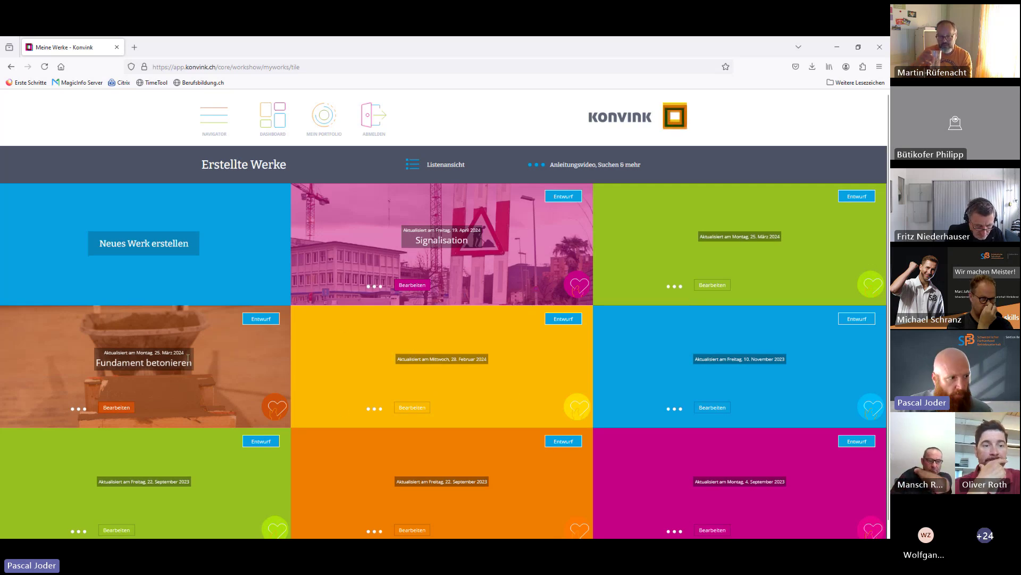
left_click(126, 407)
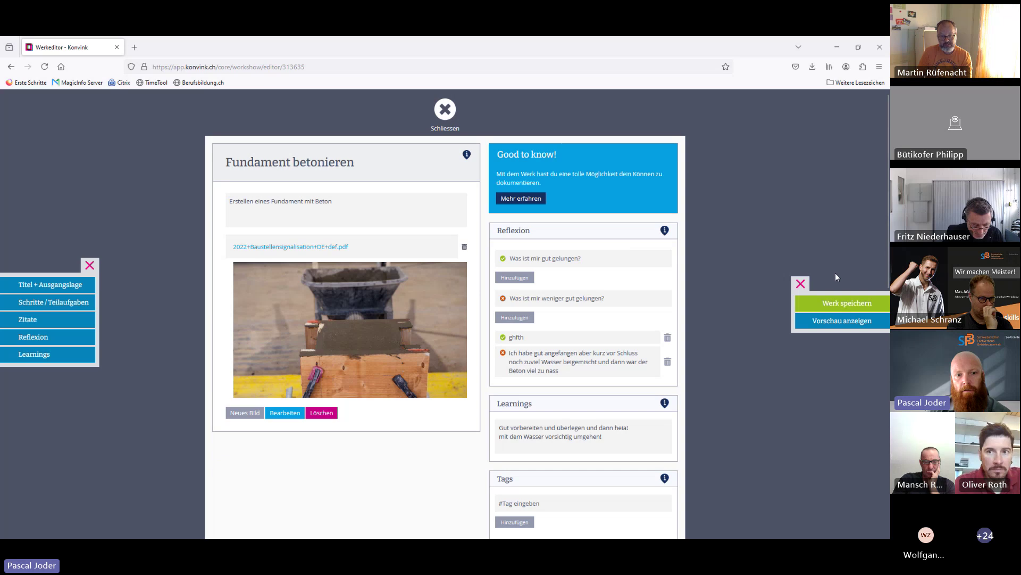
left_click(60, 286)
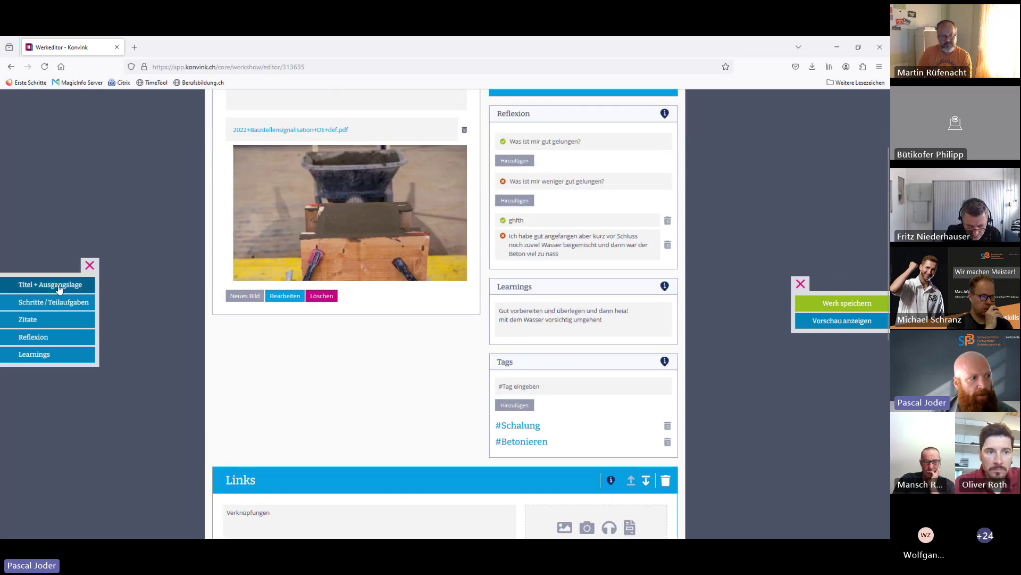
scroll(65, 290, "down", 2)
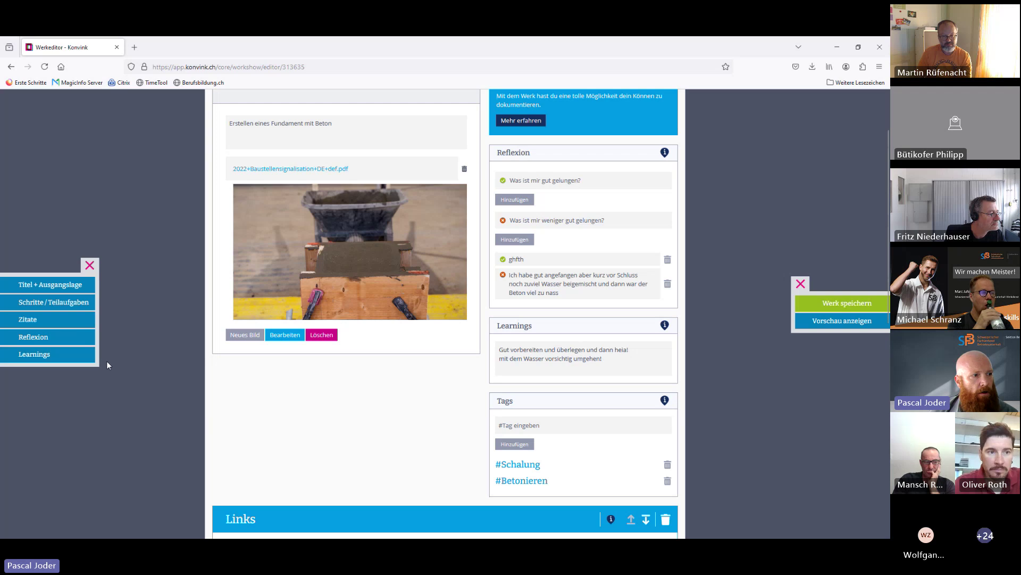
scroll(110, 354, "up", 2)
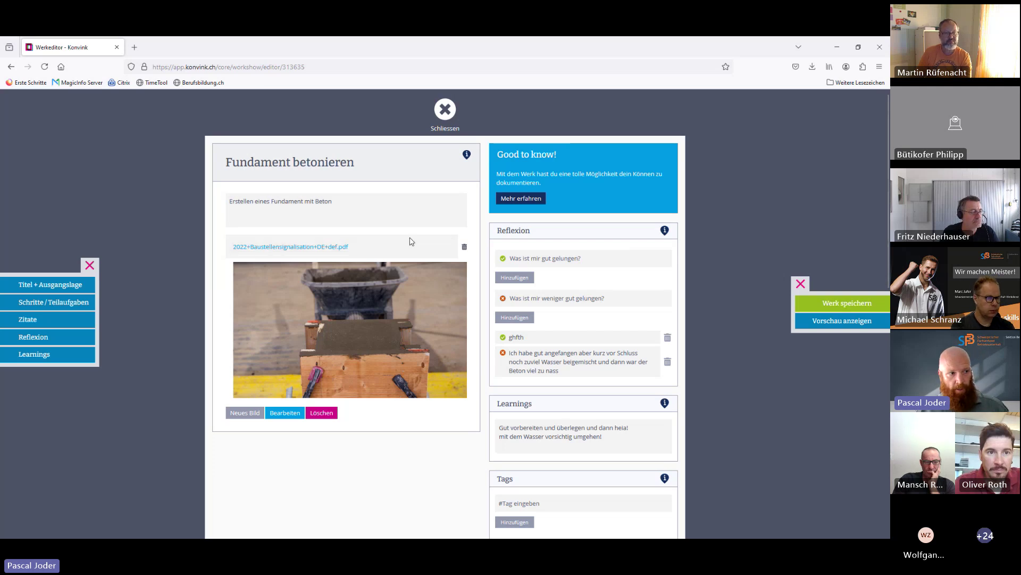
Edit the picture of the Fundament betonieren work by applying the Warm filter, and finish the image editing.
left_click(287, 415)
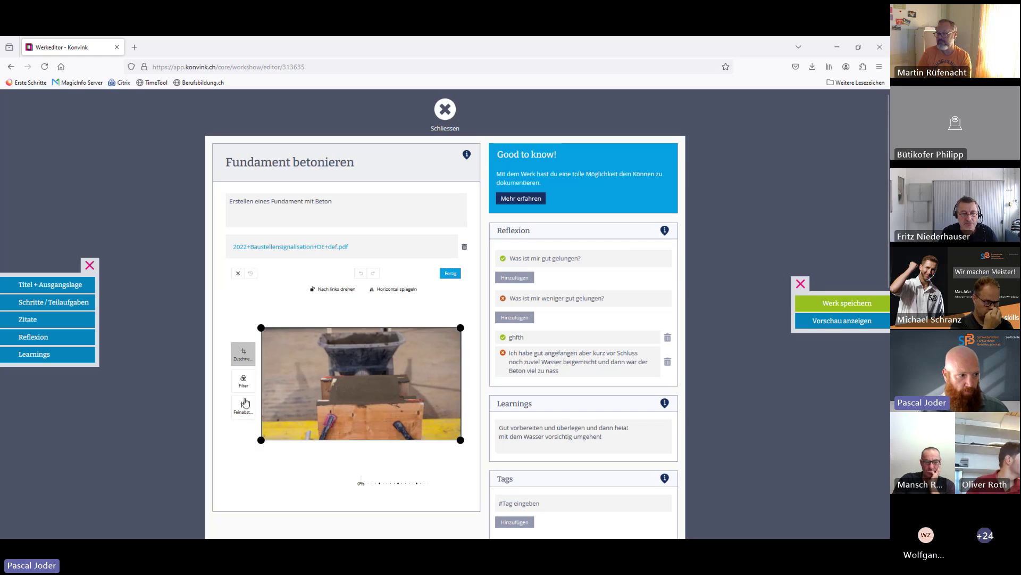
left_click(244, 383)
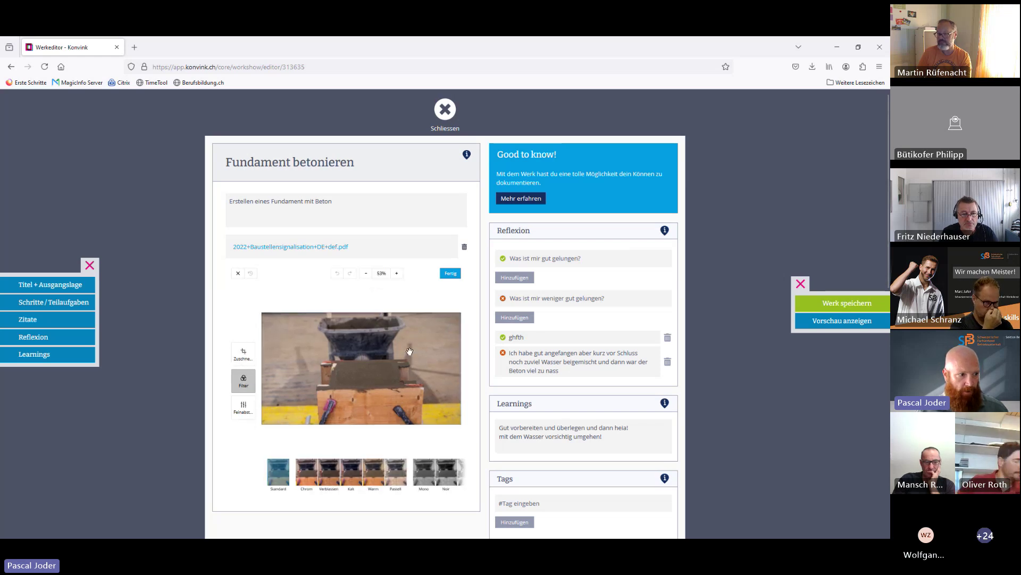
left_click(379, 475)
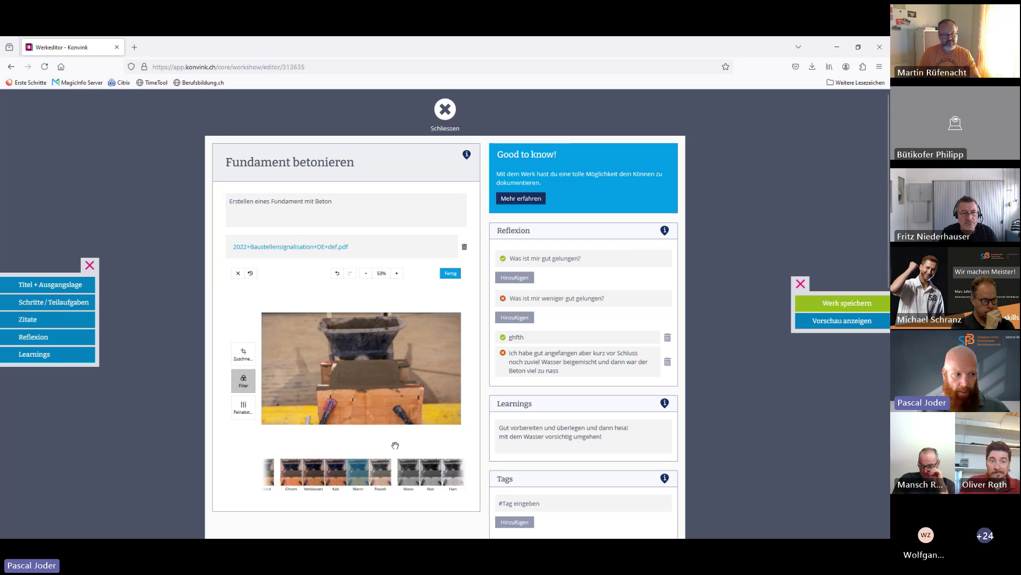
scroll(248, 450, "down", 2)
scroll(247, 450, "up", 2)
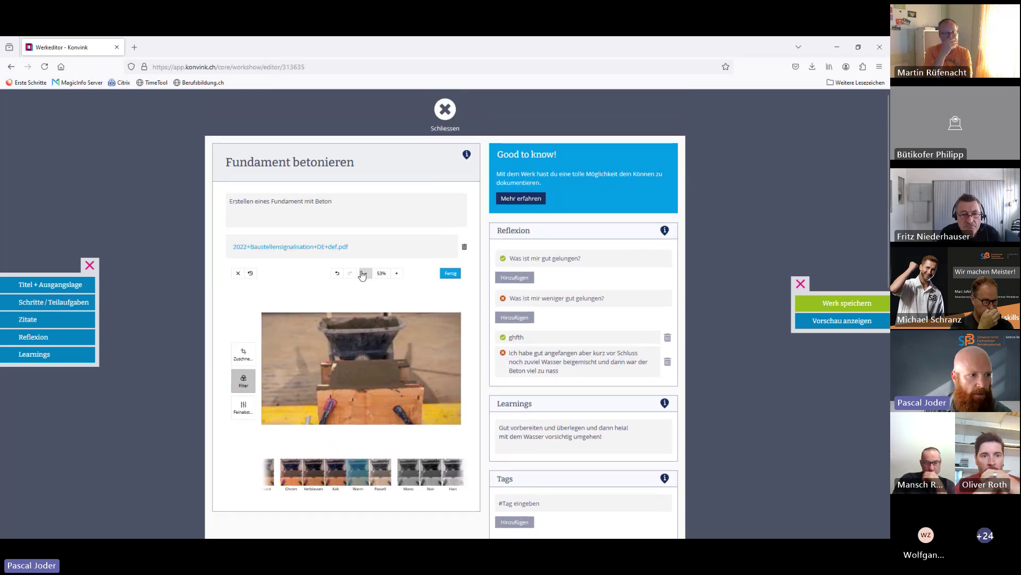
left_click(366, 273)
left_click(396, 275)
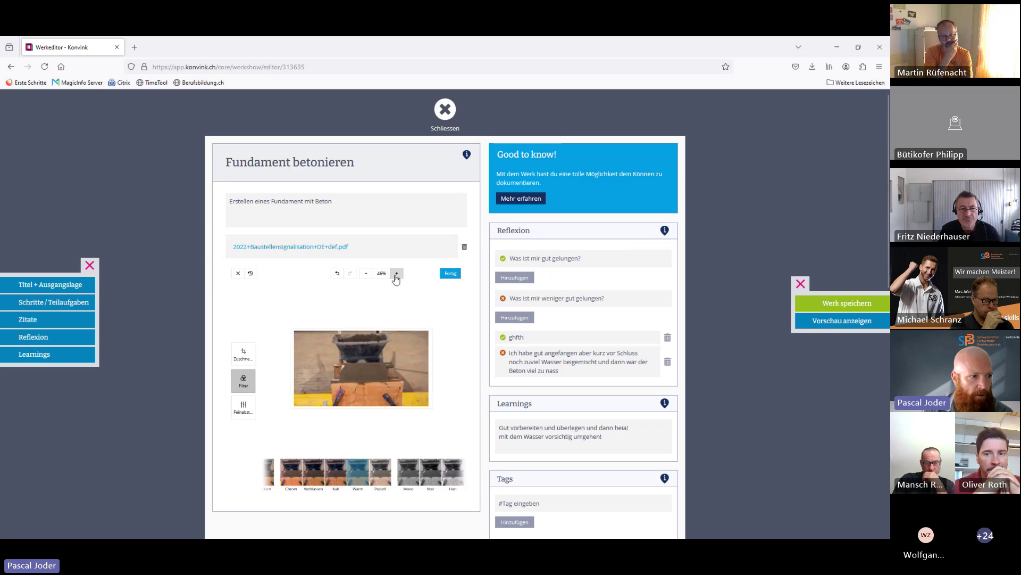
left_click(453, 280)
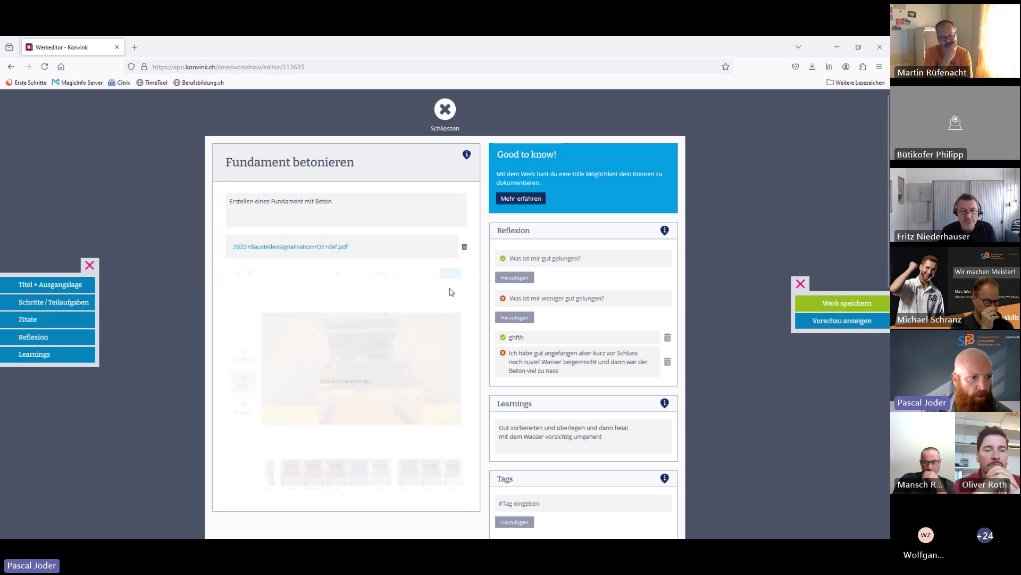
Delete the reflection entry "ghfth" from the Fundament betonieren work.
scroll(466, 324, "down", 2)
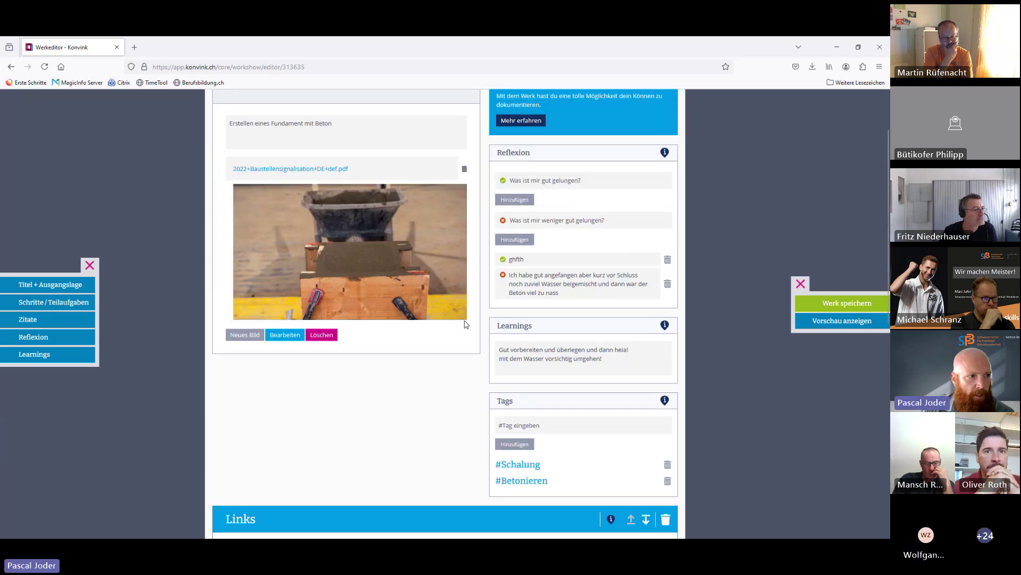
scroll(414, 343, "up", 2)
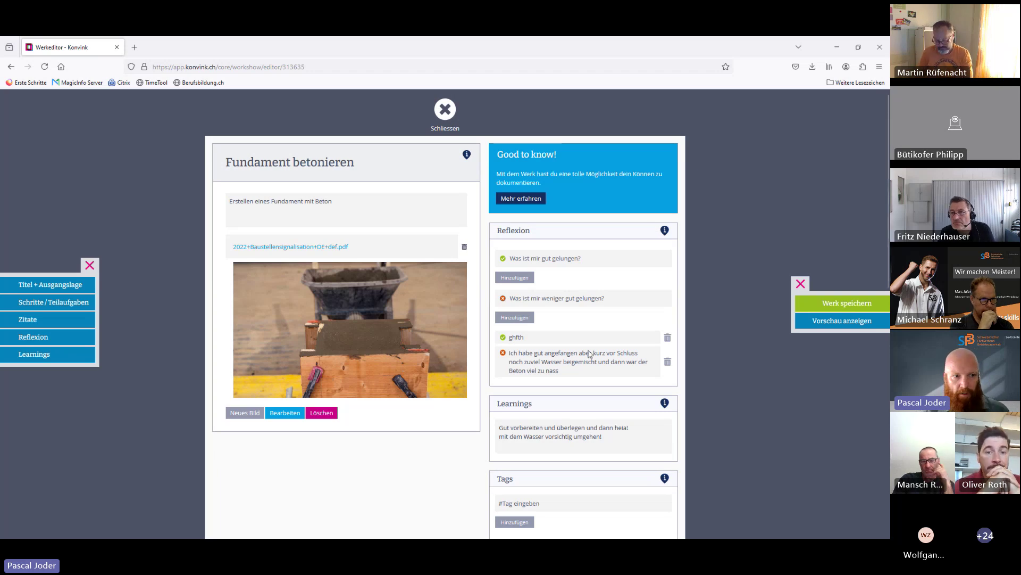
left_click(667, 338)
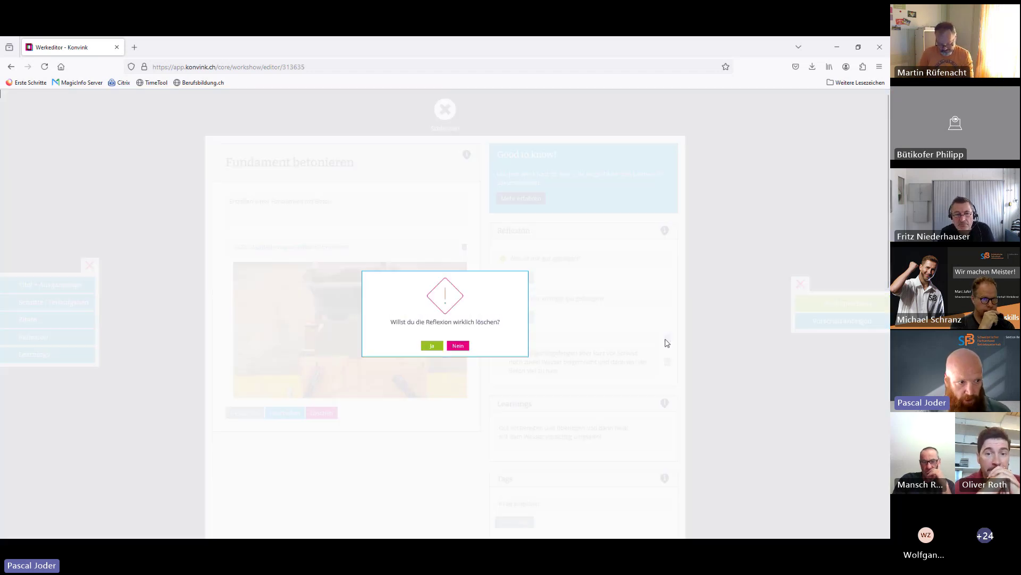
left_click(432, 345)
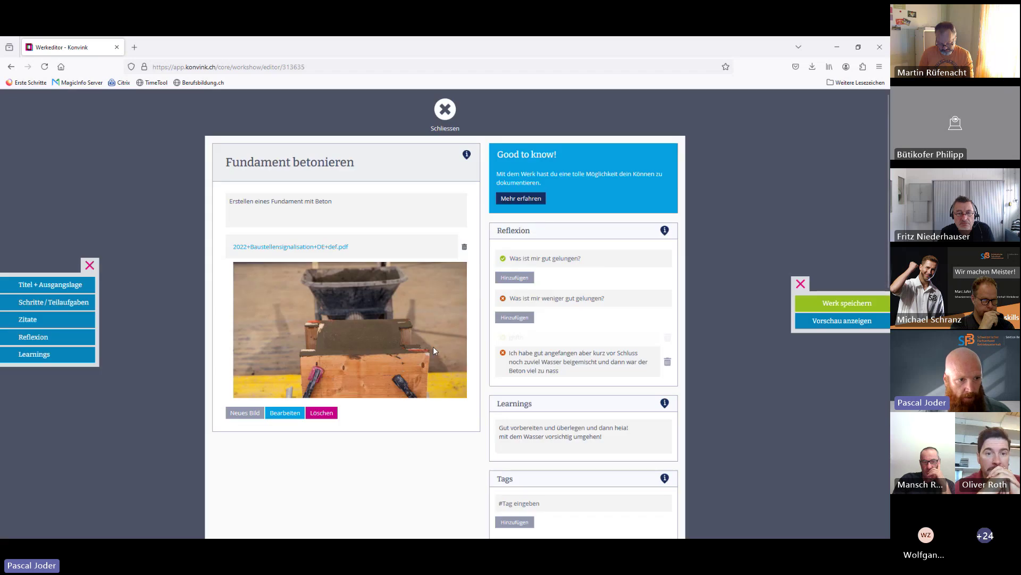
Examine the work's learnings, tags and quotes, and its Links section with the attached transportbeton.org link.
scroll(575, 319, "down", 3)
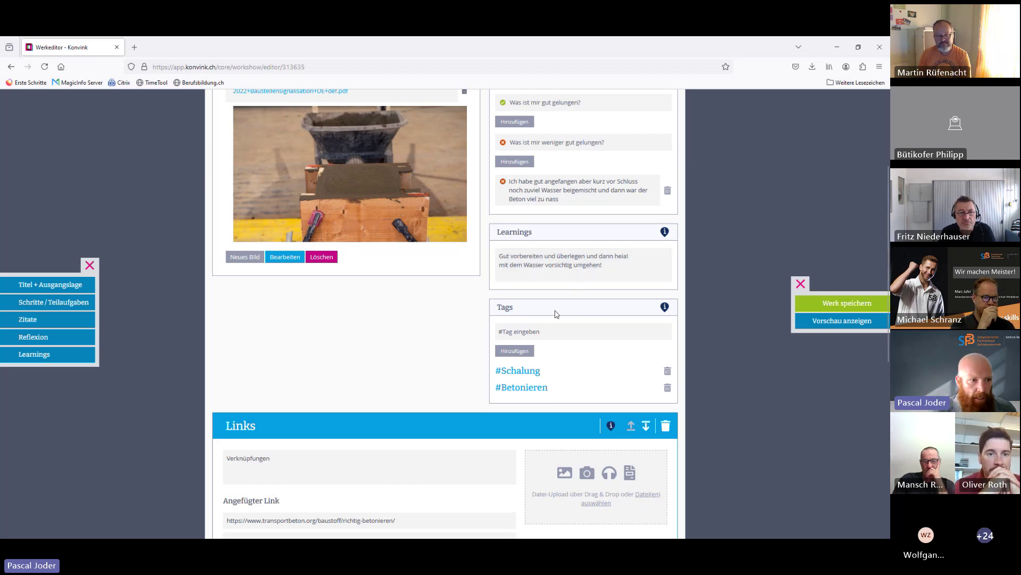
scroll(528, 328, "down", 2)
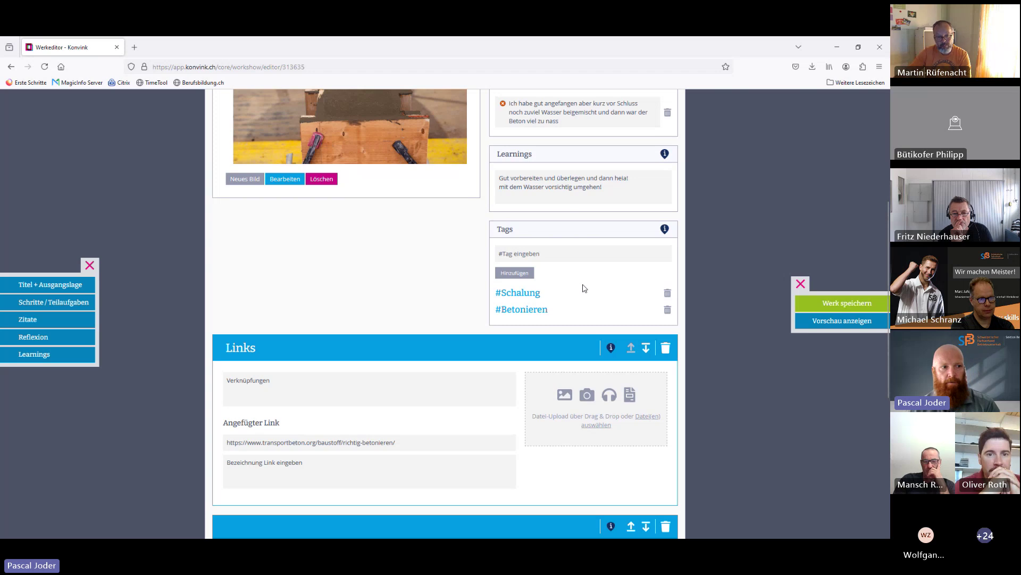
scroll(559, 298, "up", 3)
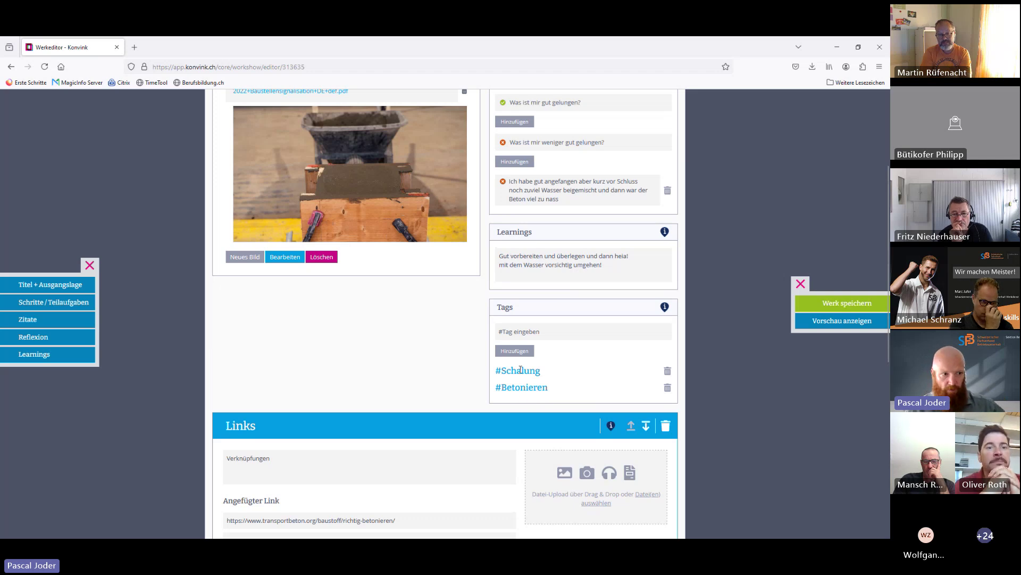
scroll(769, 312, "down", 1)
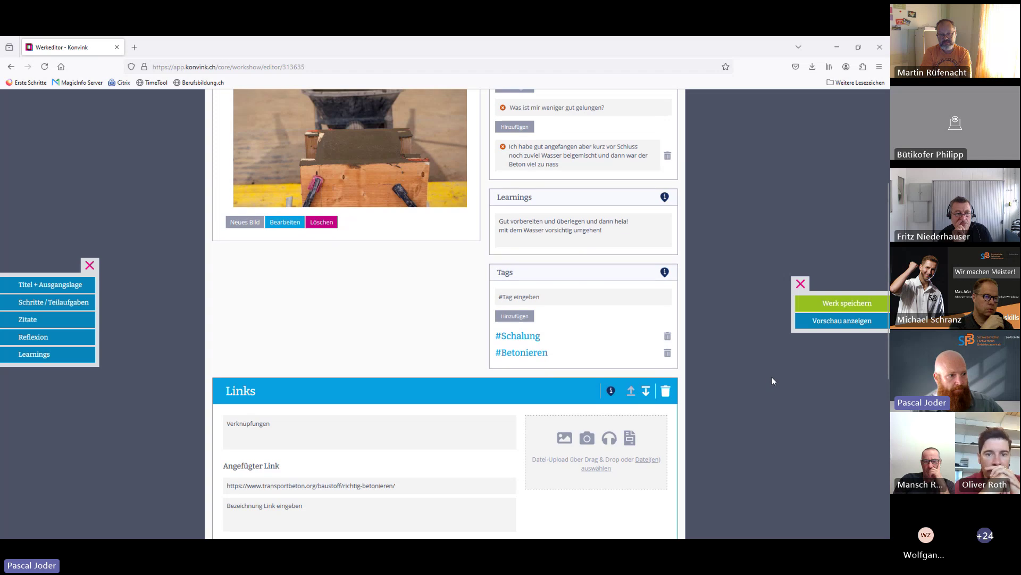
scroll(751, 420, "down", 4)
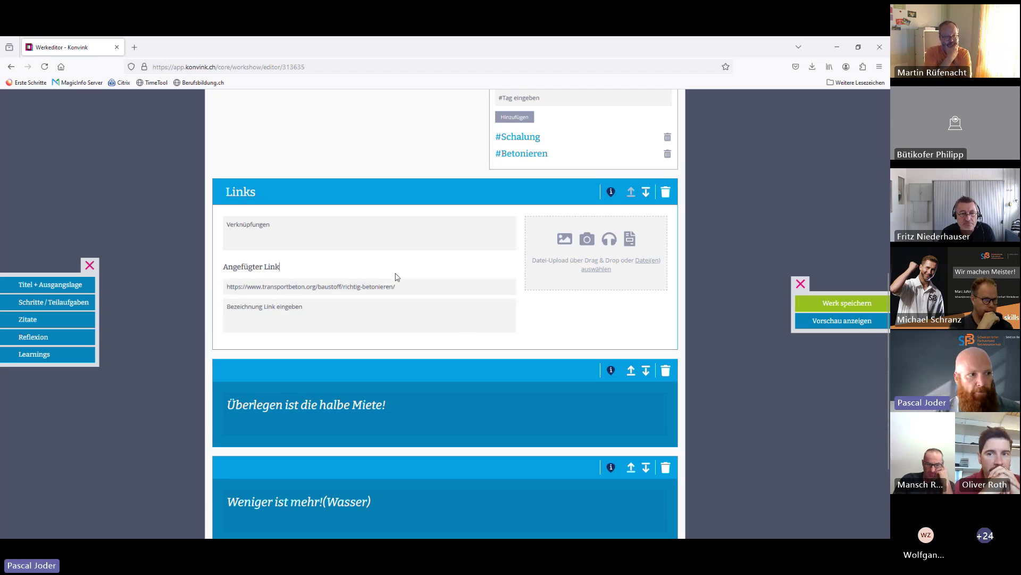
double_click(377, 286)
left_click(384, 286)
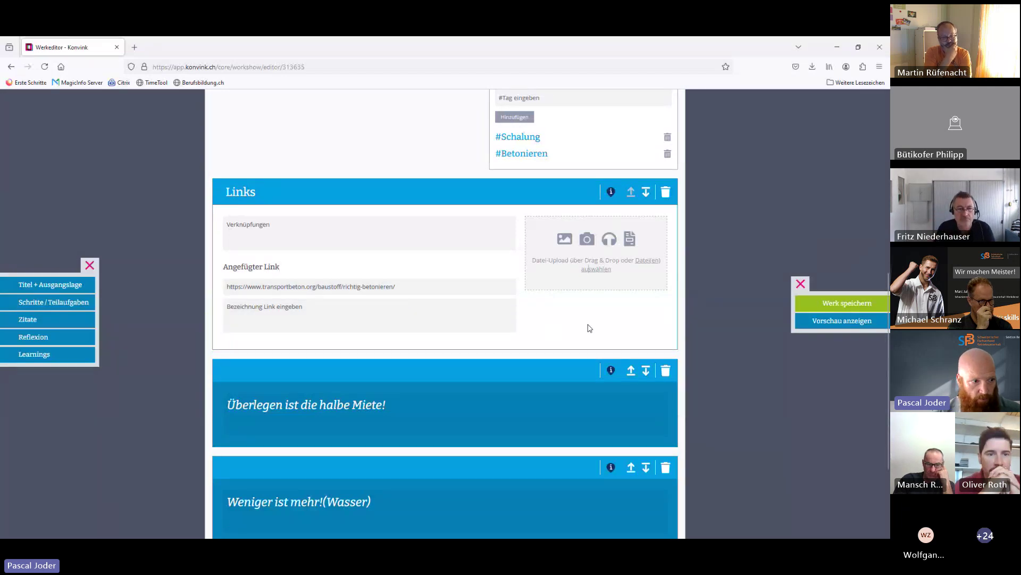
scroll(576, 361, "up", 8)
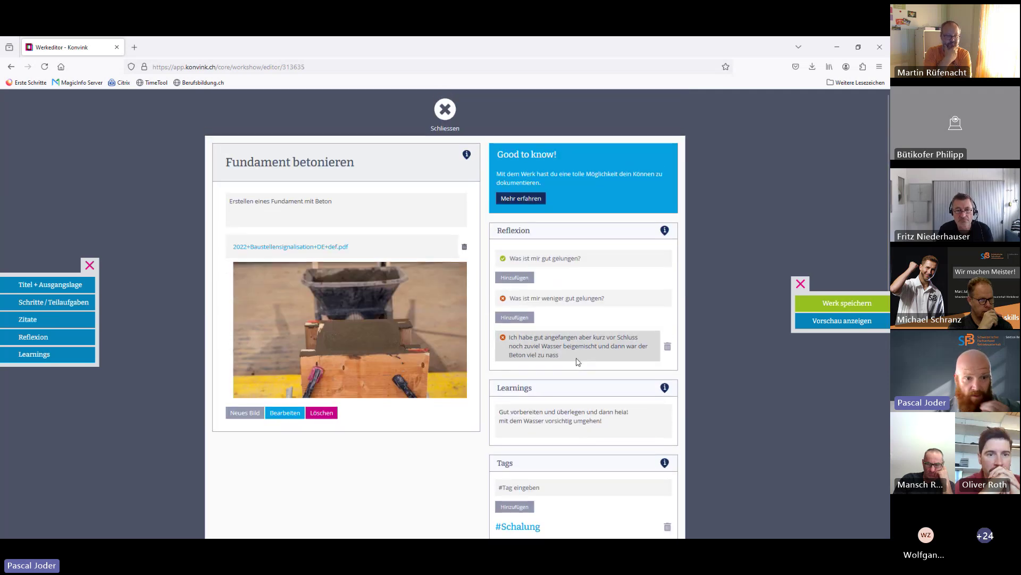
Save the changes, open the preview of the Fundament betonieren work and read through it down to the comments.
left_click(838, 323)
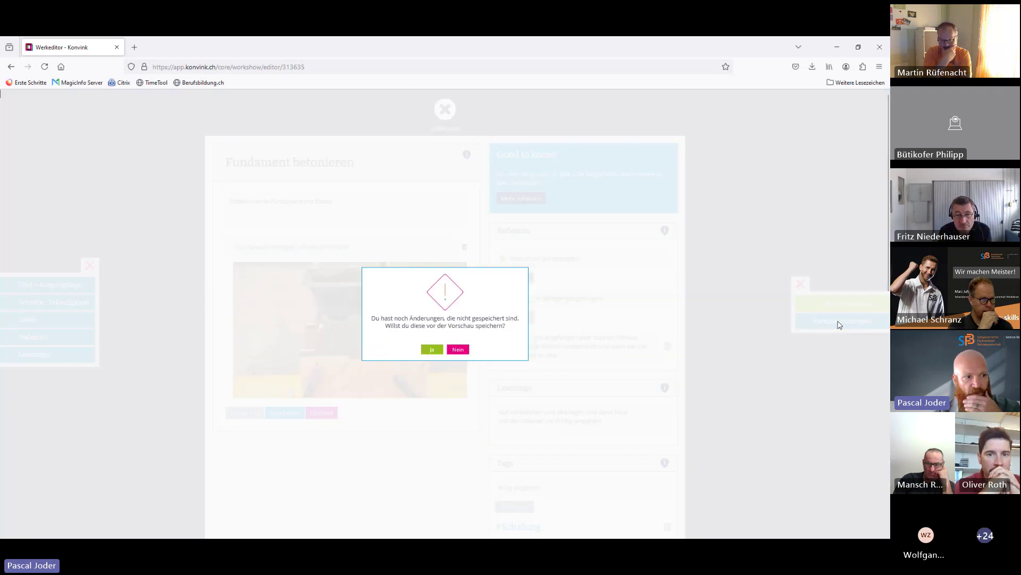
left_click(435, 350)
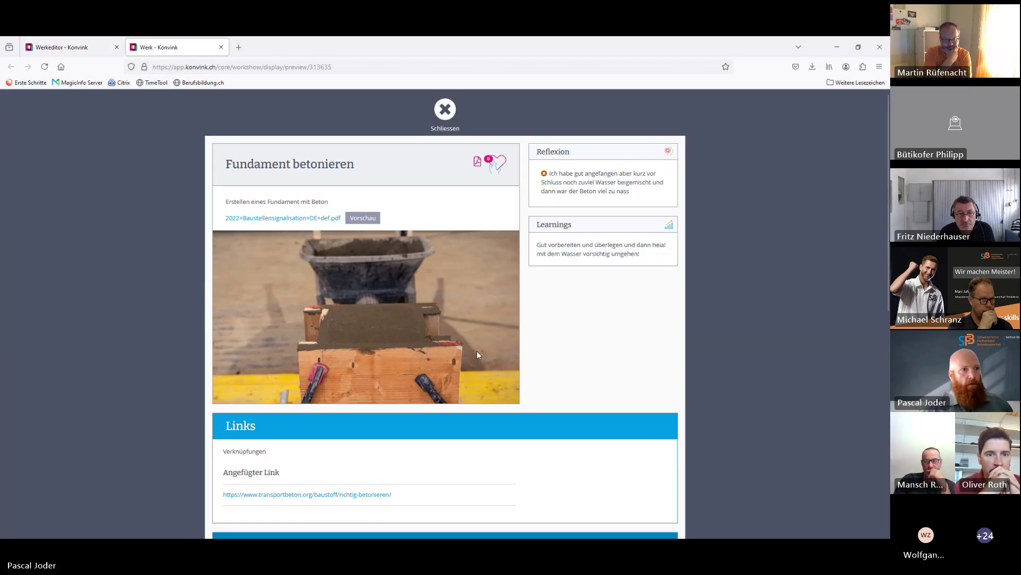
scroll(464, 319, "down", 4)
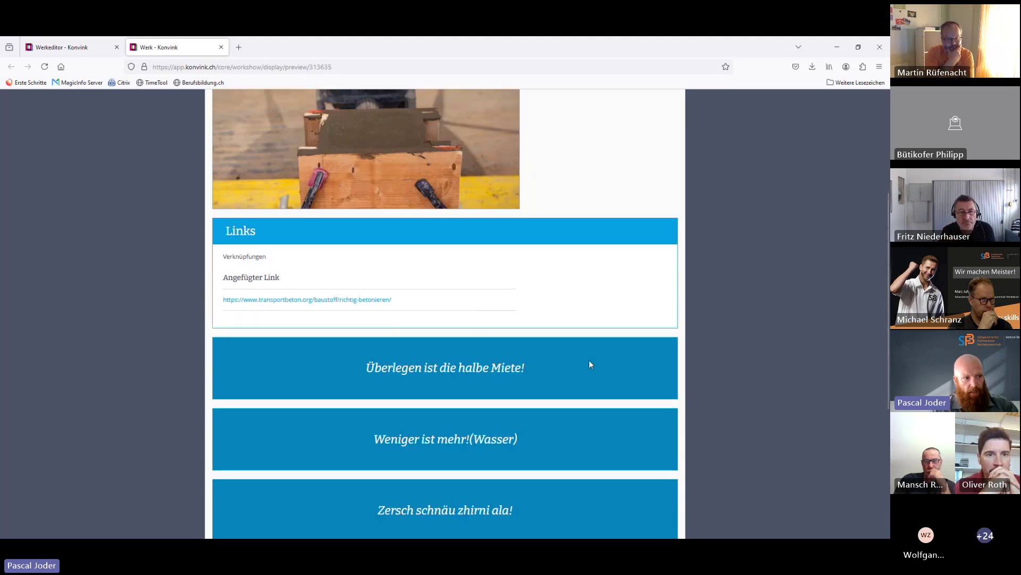
scroll(511, 363, "down", 2)
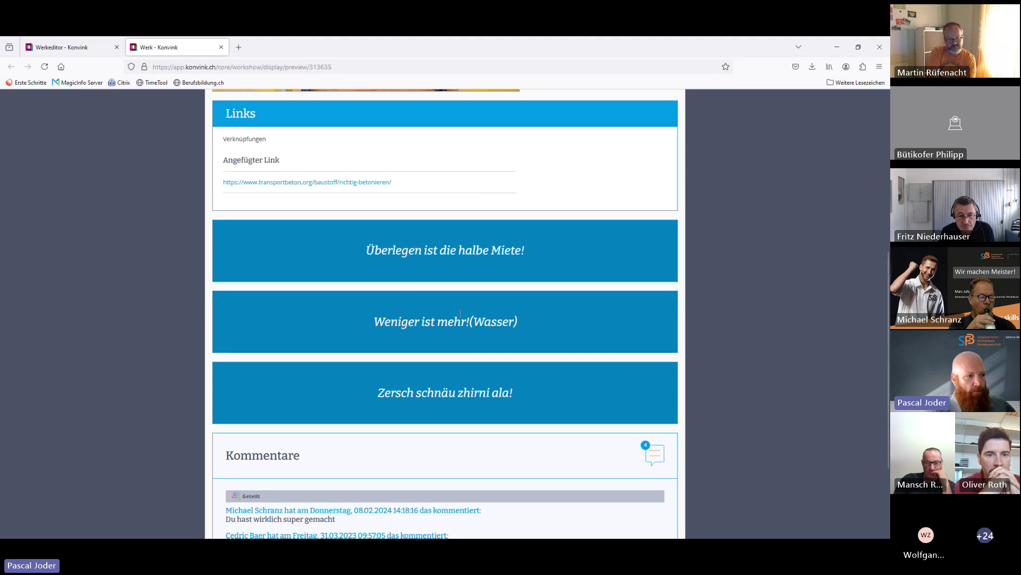
scroll(485, 342, "down", 2)
scroll(694, 288, "down", 1)
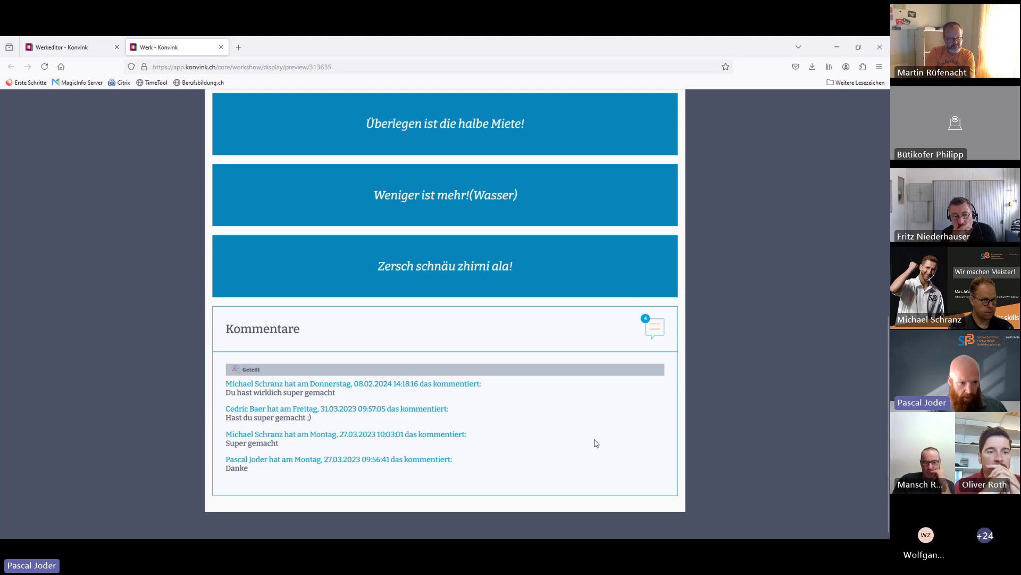
Follow the transportbeton.org link attached to the Fundament betonieren work and look through the page on correct concreting.
scroll(417, 452, "up", 5)
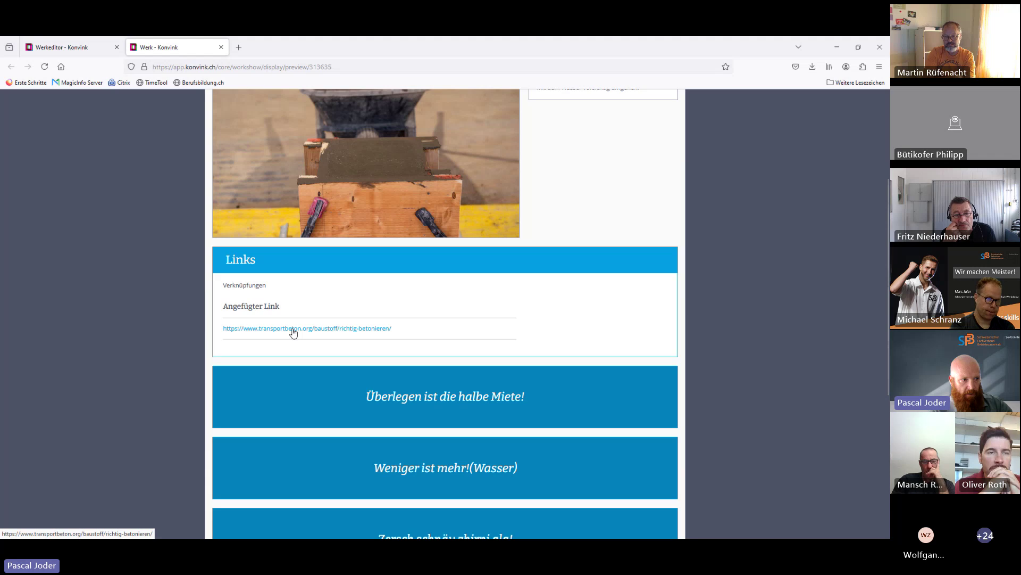
left_click(294, 329)
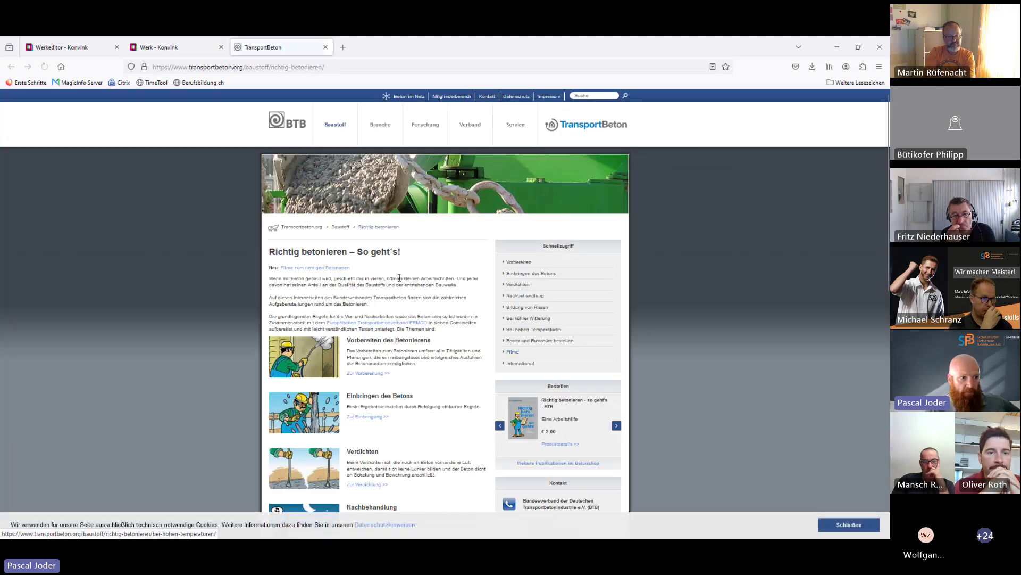
scroll(399, 277, "down", 3)
scroll(399, 284, "down", 15)
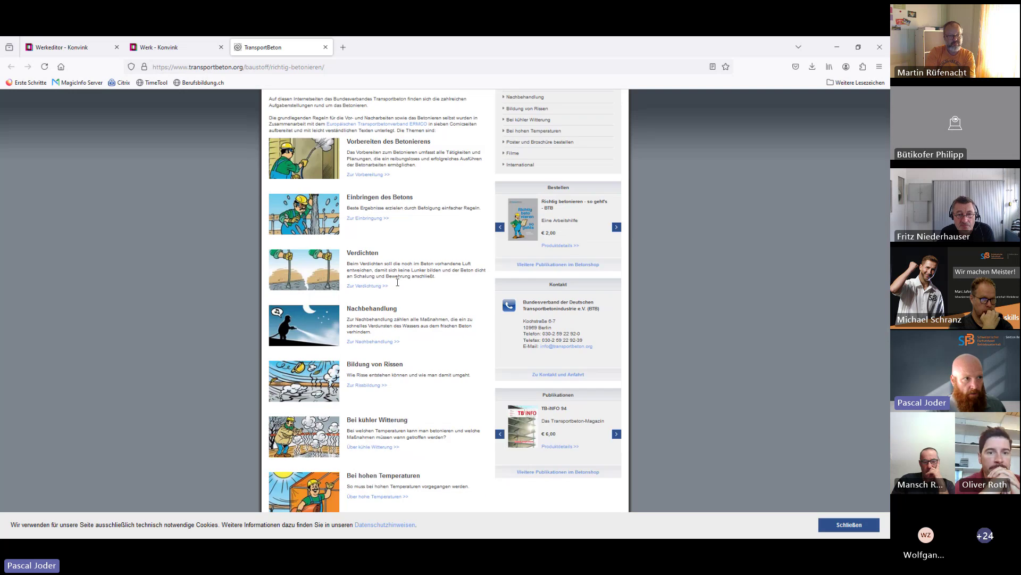
scroll(399, 286, "up", 15)
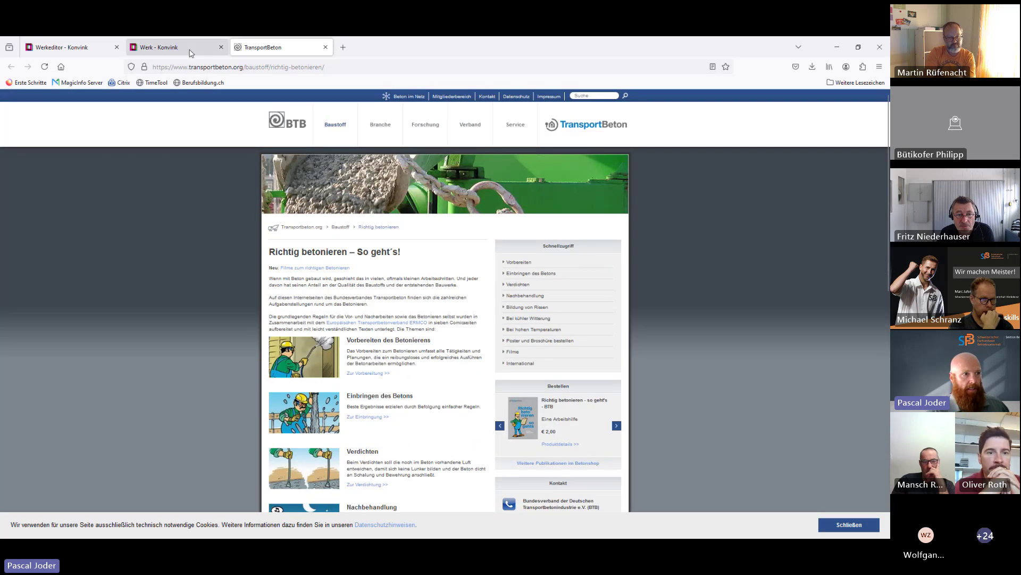
Close the preview of the Fundament betonieren work and return to its editor.
left_click(190, 50)
scroll(648, 425, "up", 5)
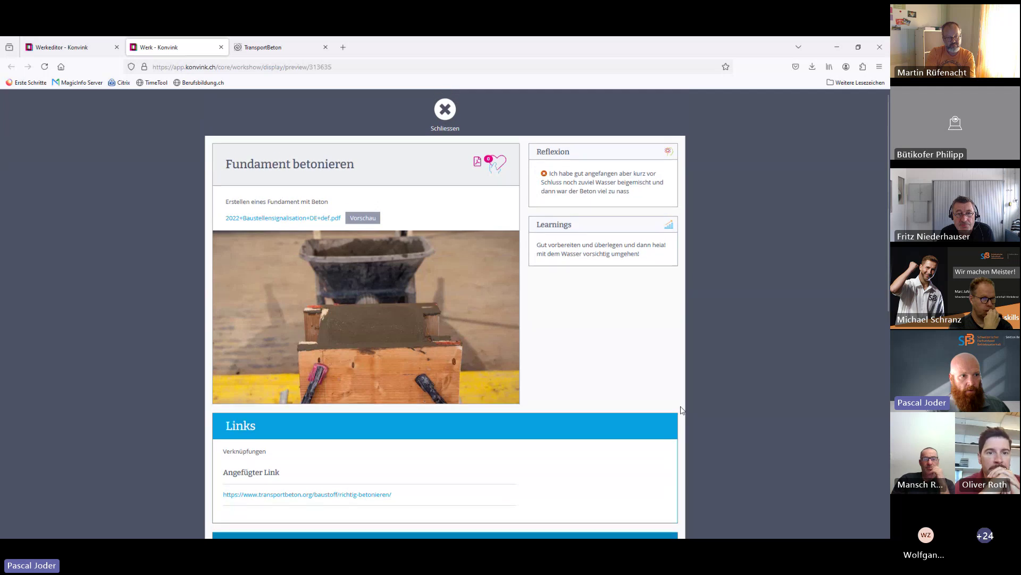
left_click(444, 110)
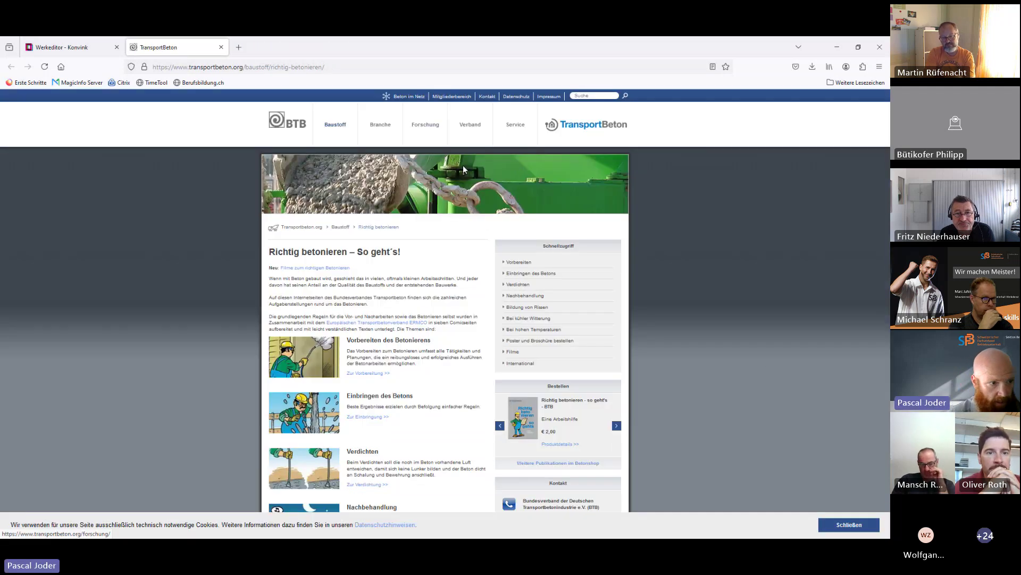
left_click(61, 47)
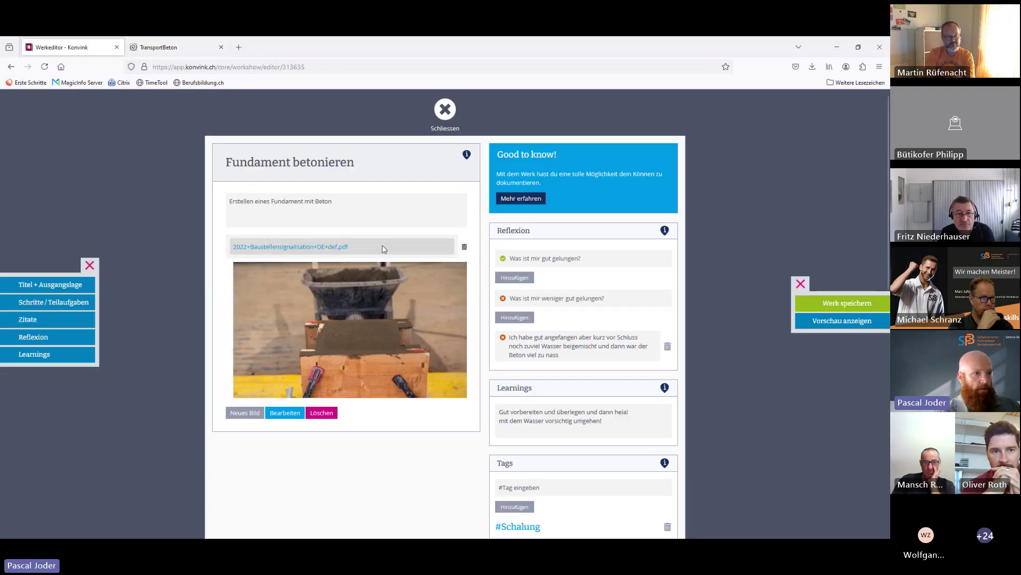
Review the learnings, tags, Links section and quotes in the editor, and save the work.
scroll(577, 325, "down", 5)
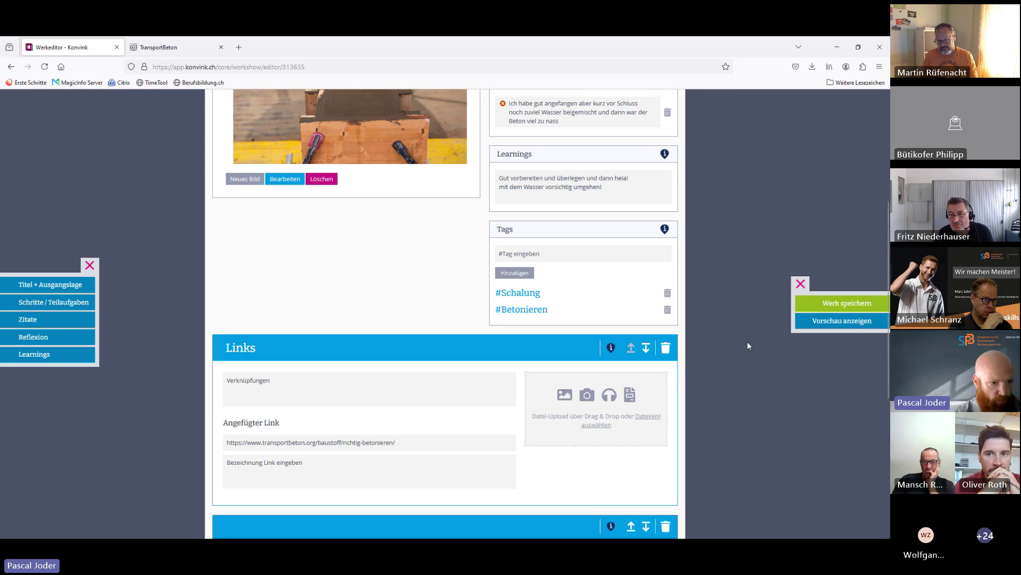
scroll(737, 346, "down", 5)
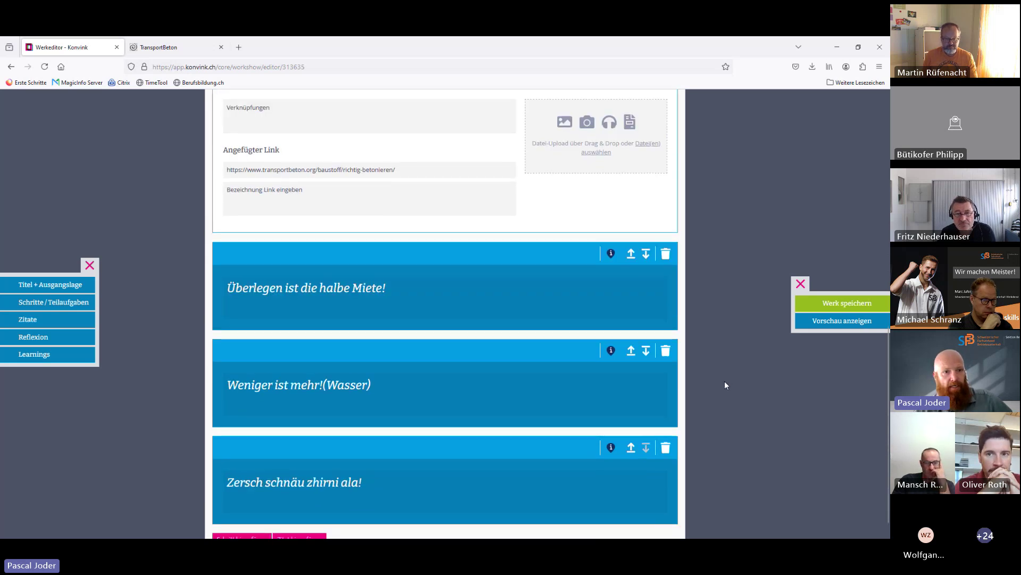
scroll(761, 359, "down", 1)
scroll(760, 361, "up", 7)
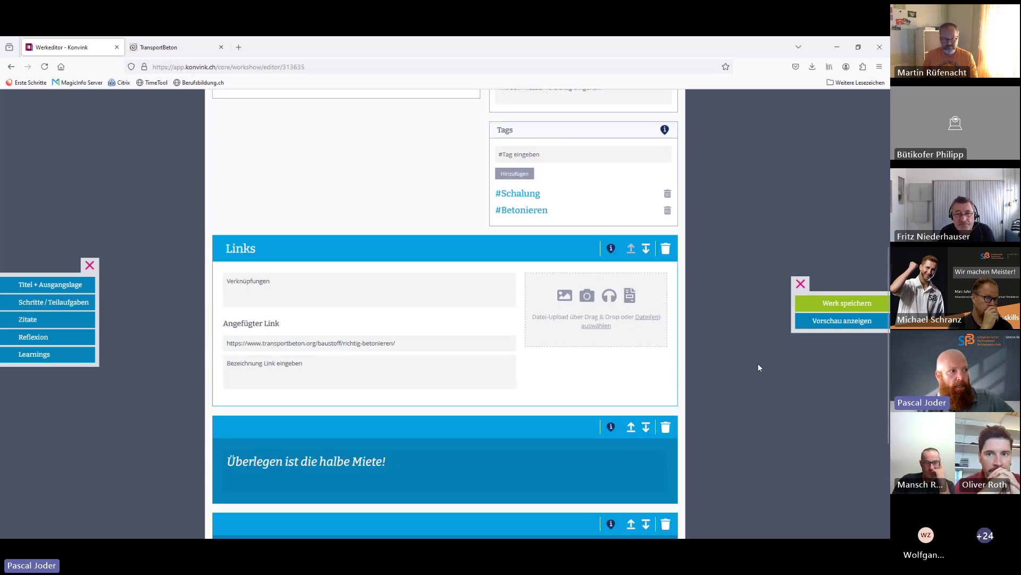
scroll(758, 363, "up", 3)
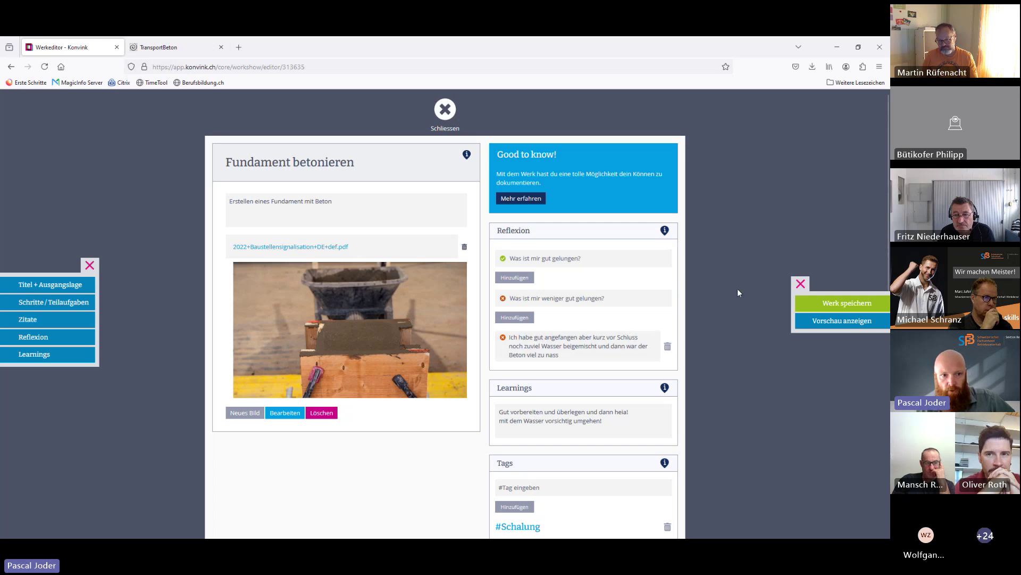
left_click(821, 304)
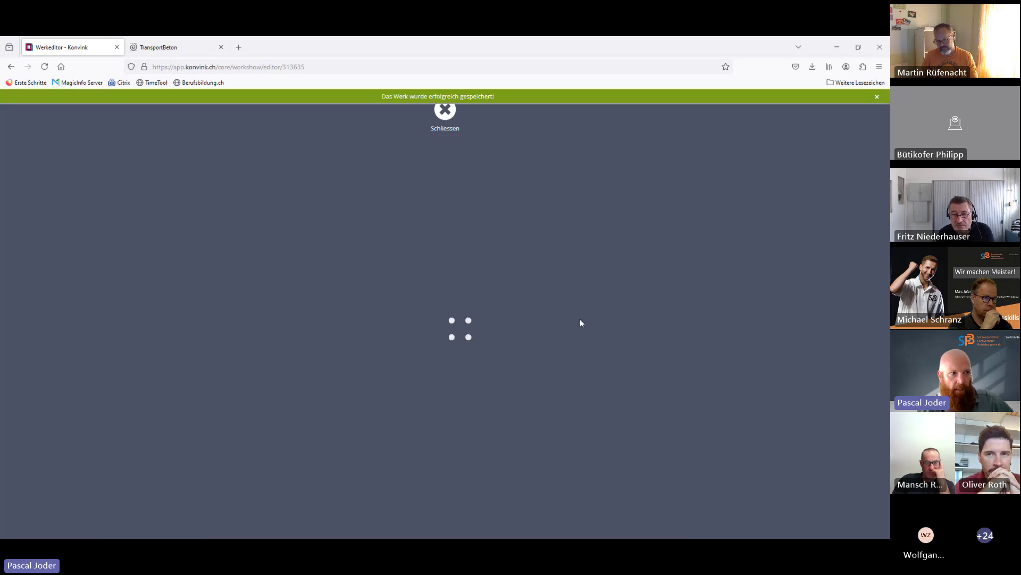
Add an empty step and an empty quote at the end of the Fundament betonieren work, and move the quote above the step.
scroll(484, 200, "down", 2)
scroll(484, 200, "down", 8)
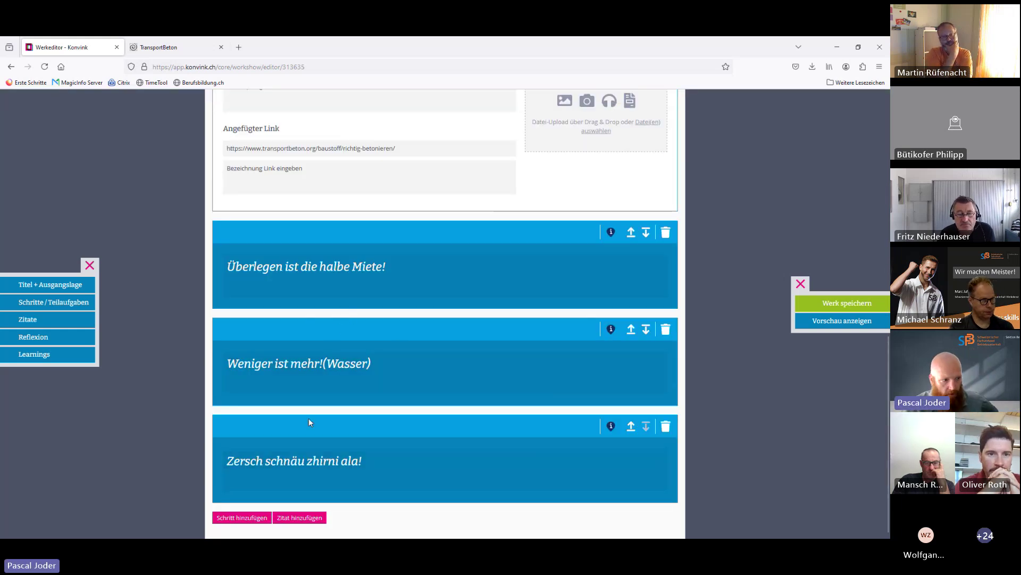
left_click(252, 516)
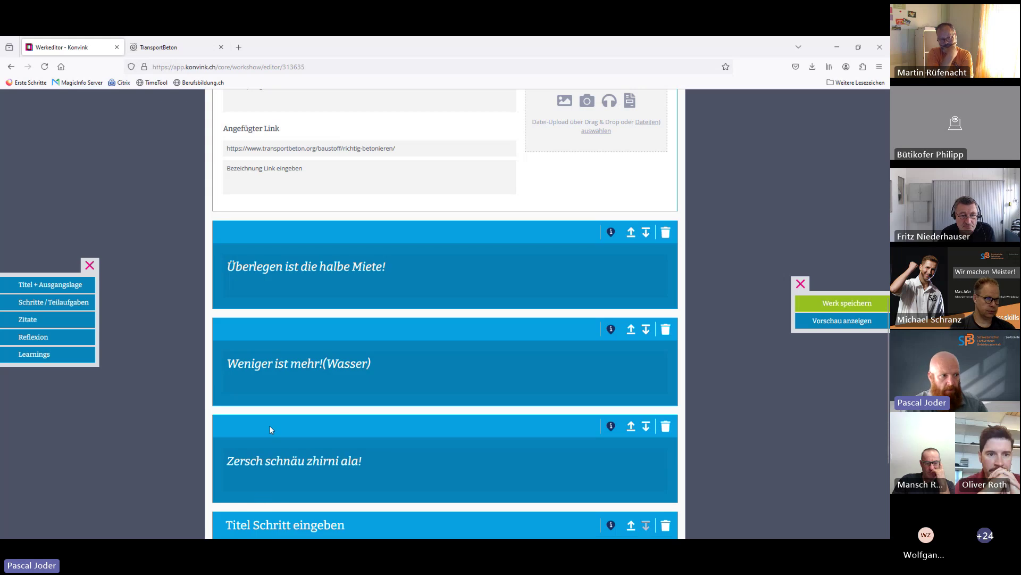
scroll(298, 420, "down", 3)
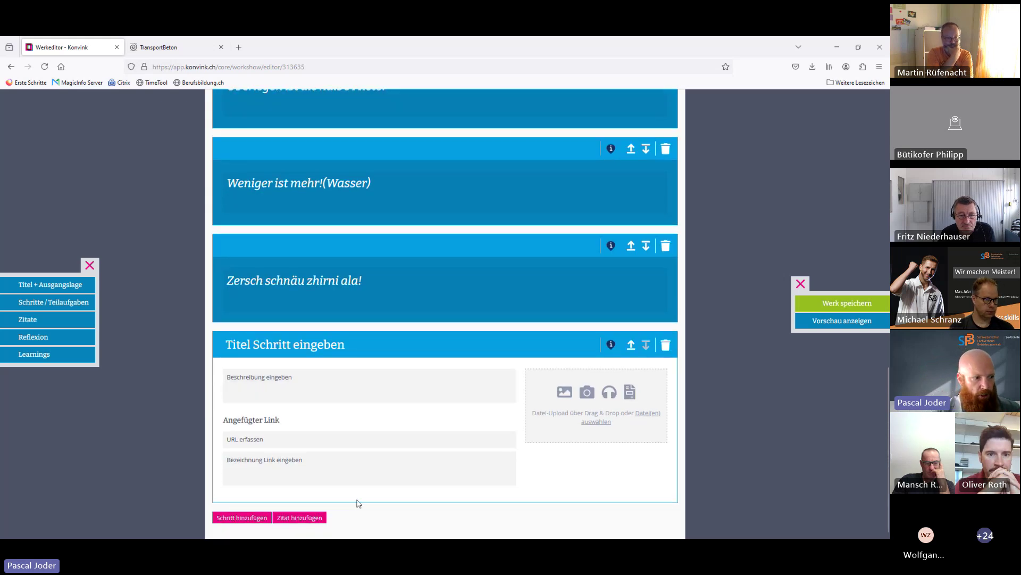
left_click(311, 518)
scroll(431, 463, "down", 1)
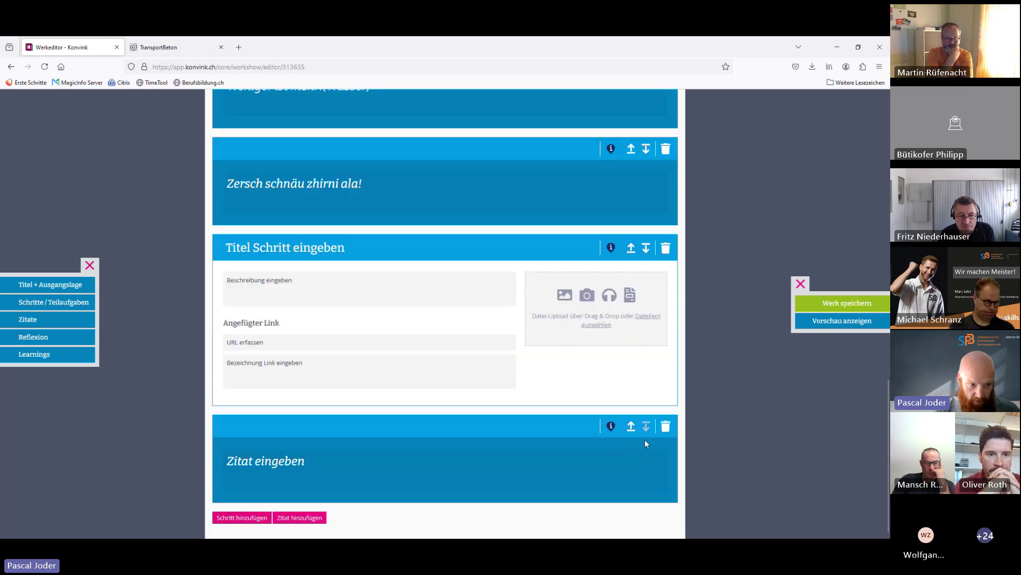
left_click(632, 428)
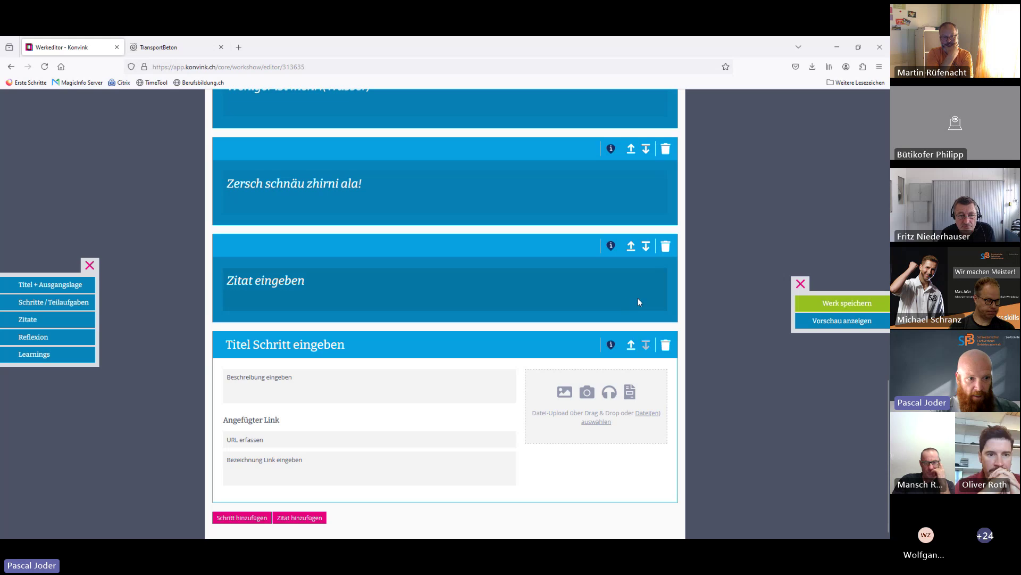
Delete the newly added empty step from the Fundament betonieren work.
left_click(665, 347)
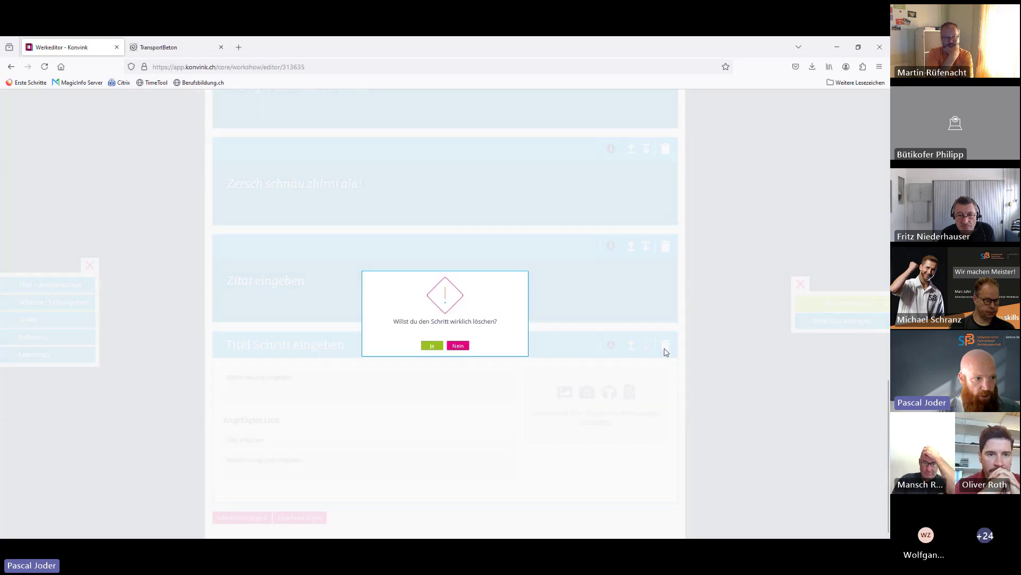
left_click(431, 346)
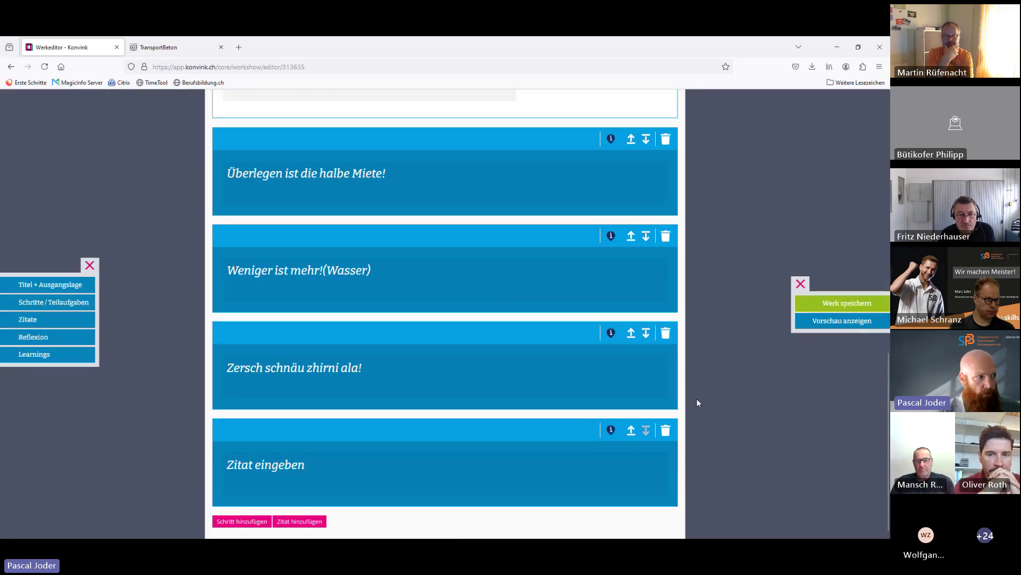
scroll(697, 398, "up", 6)
scroll(703, 395, "down", 3)
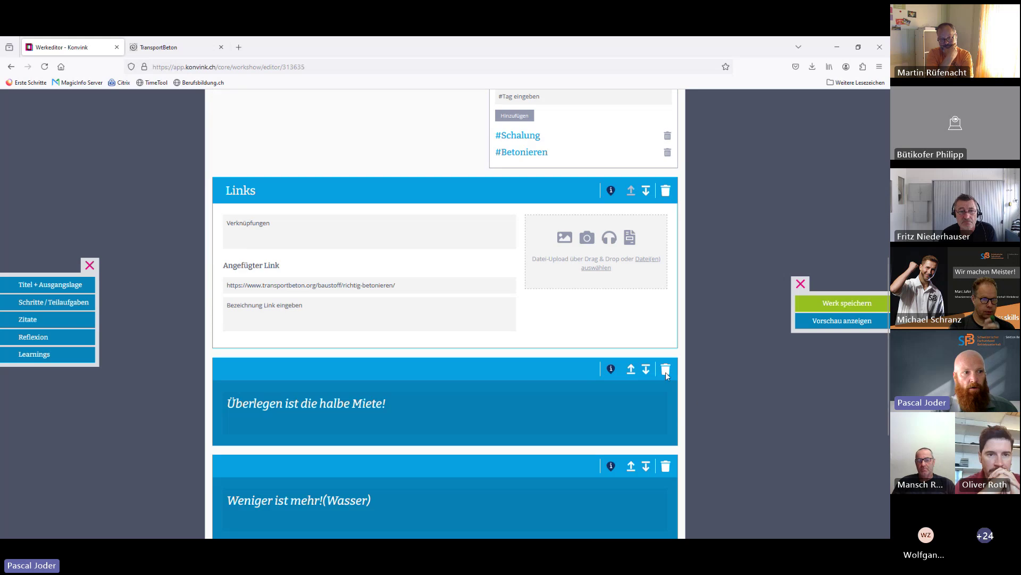
Close the editor of the Fundament betonieren work, discarding the unsaved changes.
scroll(781, 164, "up", 1)
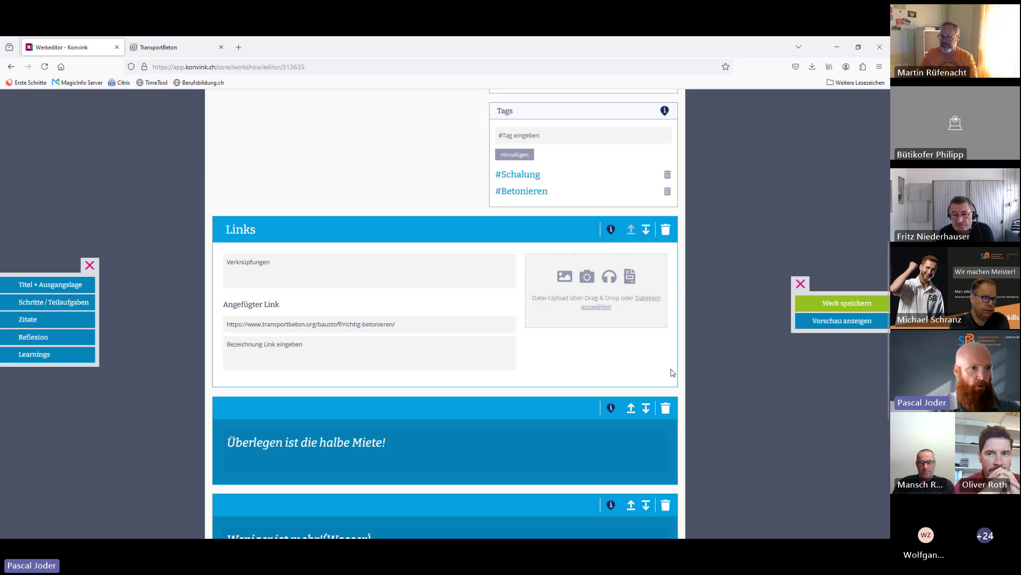
scroll(679, 362, "up", 2)
scroll(675, 379, "up", 1)
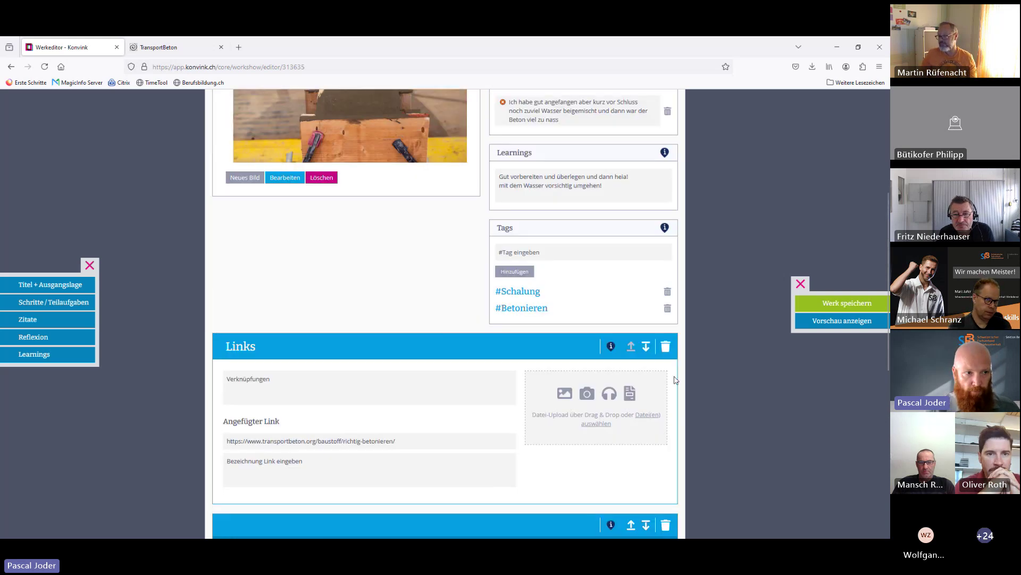
scroll(716, 372, "up", 6)
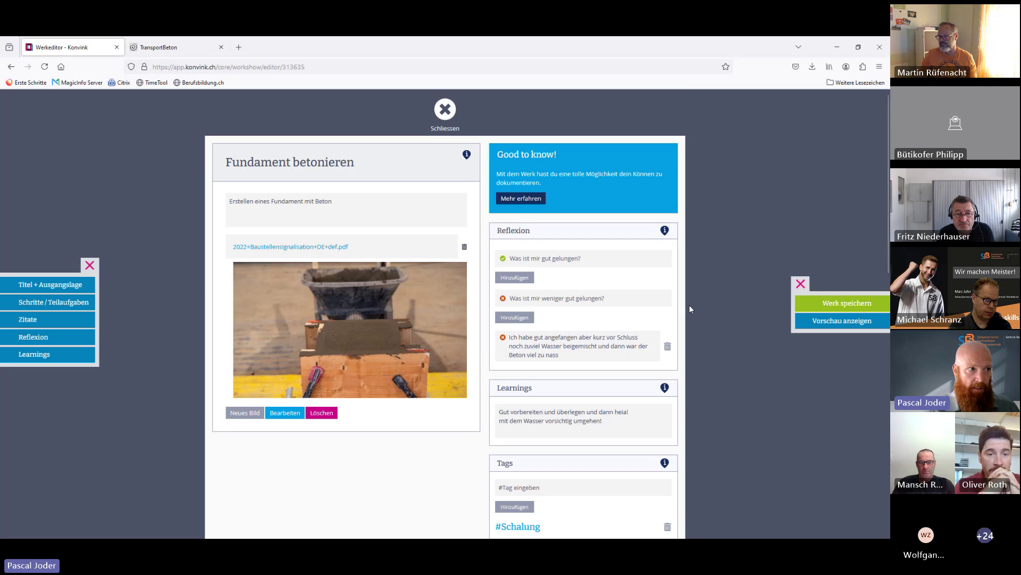
left_click(446, 127)
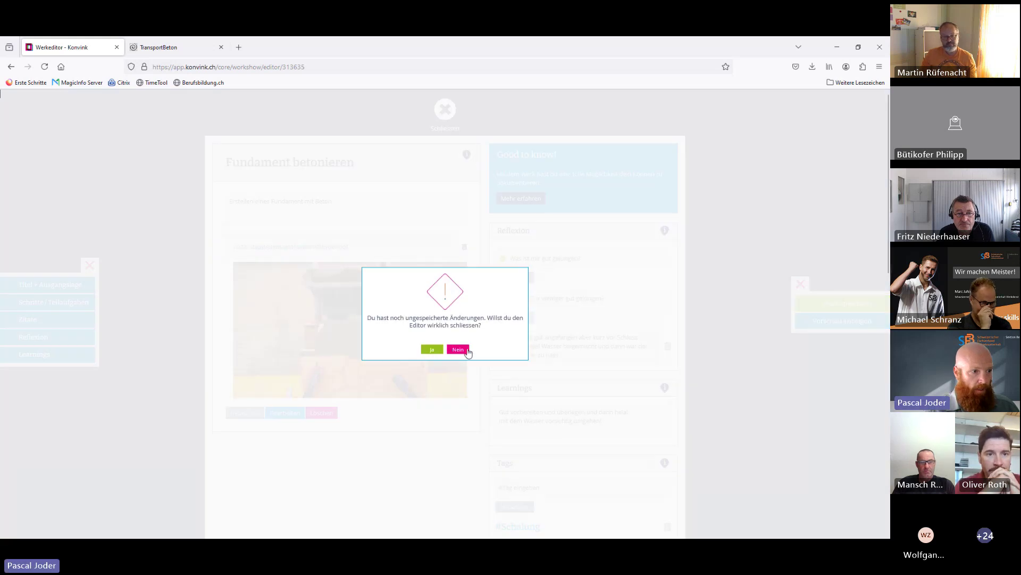
left_click(431, 350)
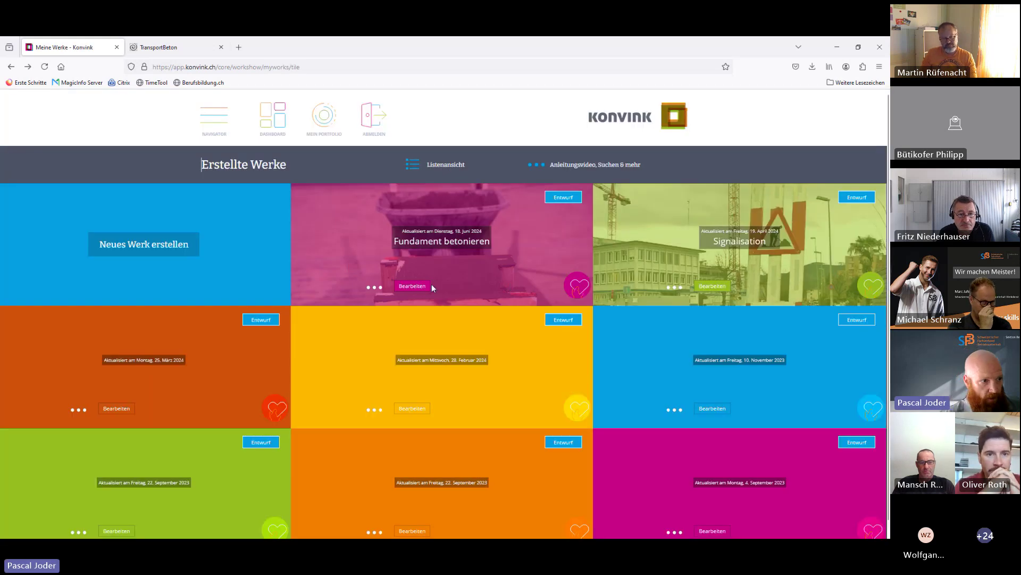
Open the Signalisation work for editing and examine its description, reflection, picture, attached link, document and quote.
left_click(712, 286)
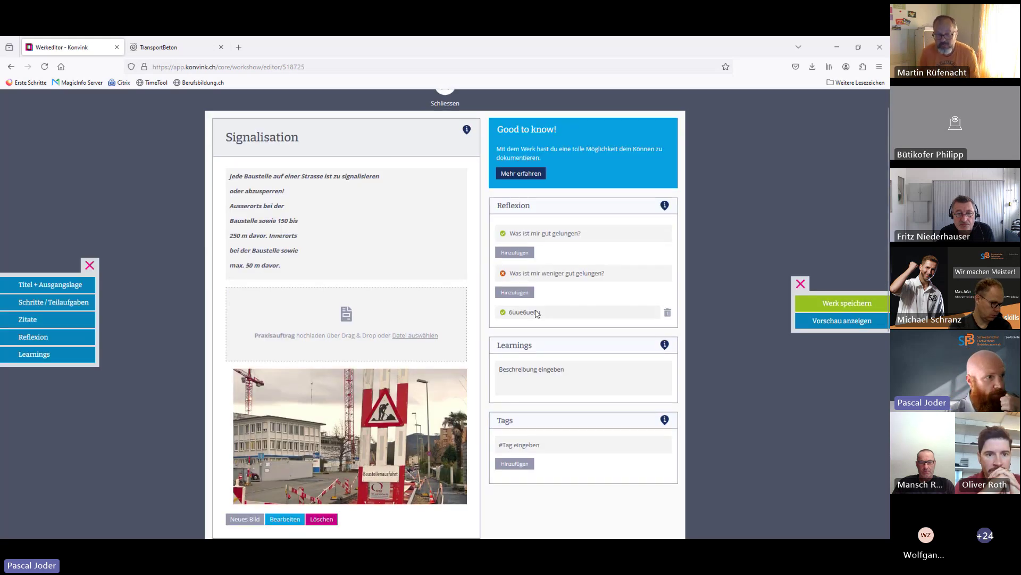
scroll(384, 303, "down", 3)
scroll(333, 329, "down", 3)
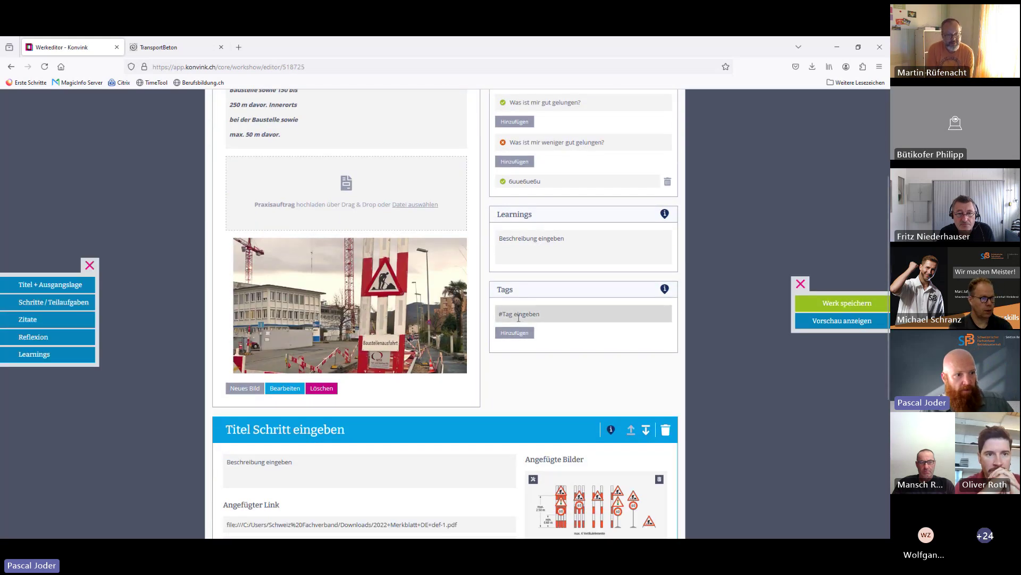
scroll(332, 328, "down", 5)
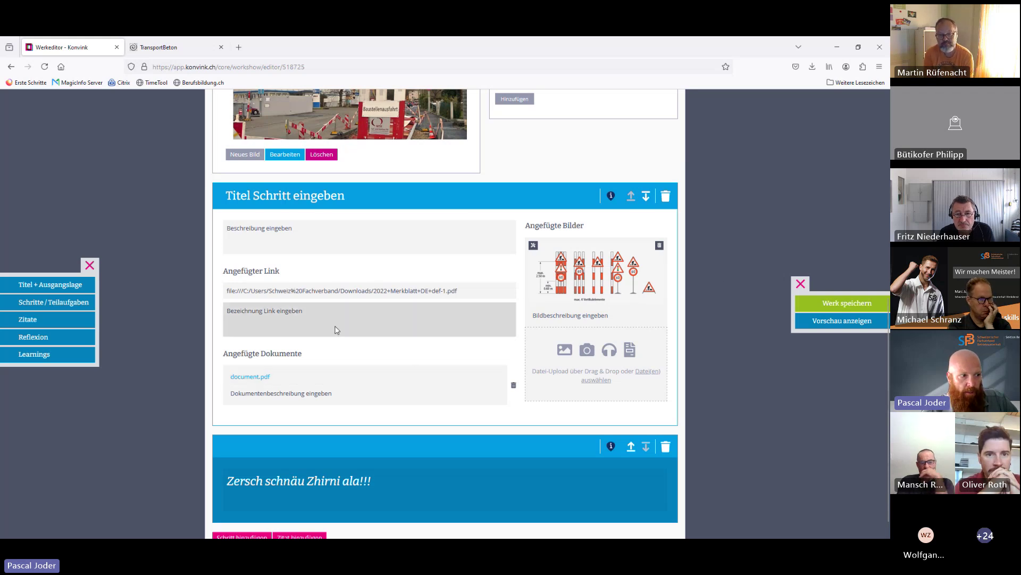
scroll(366, 355, "down", 1)
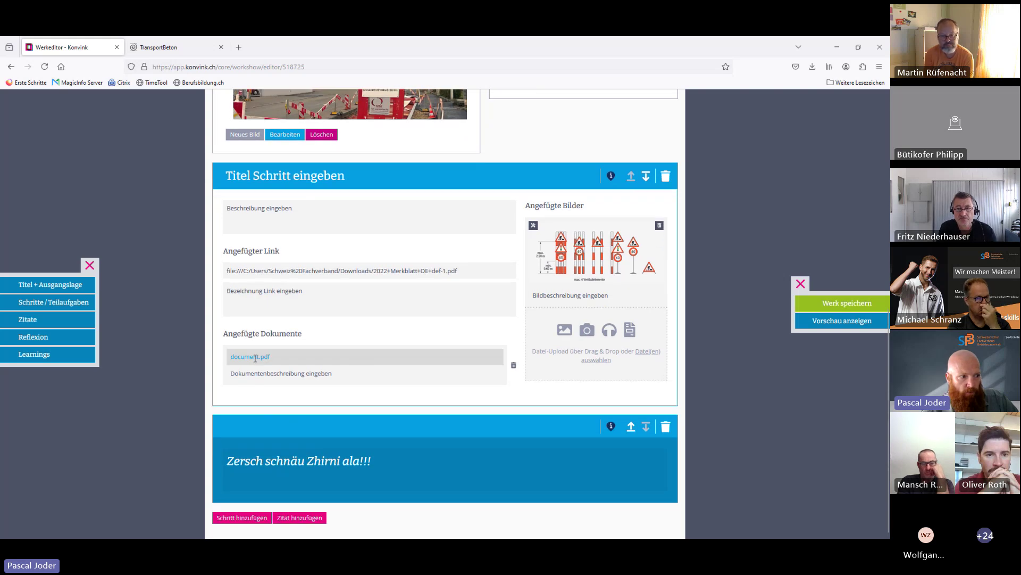
scroll(373, 383, "up", 6)
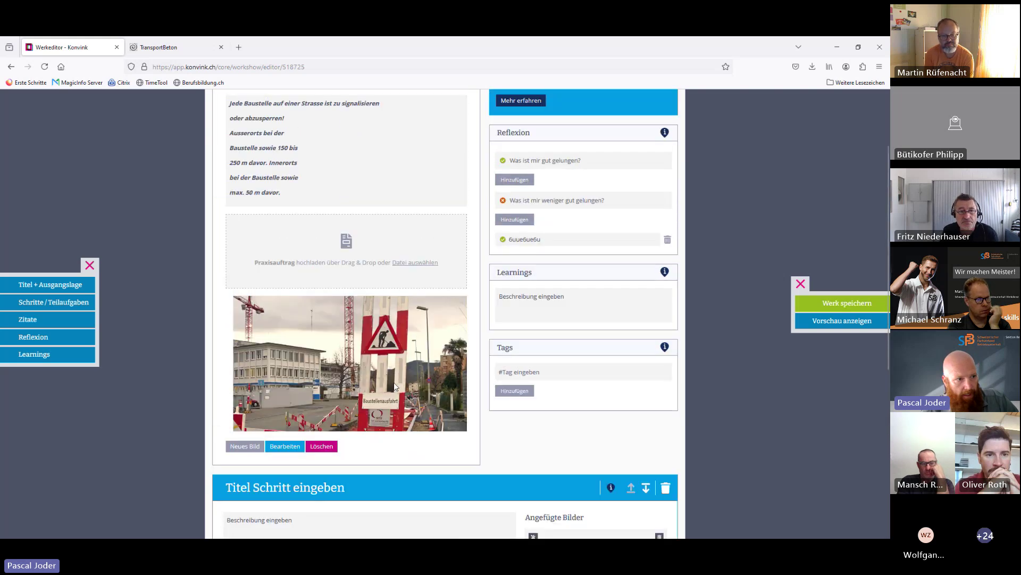
scroll(395, 387, "up", 2)
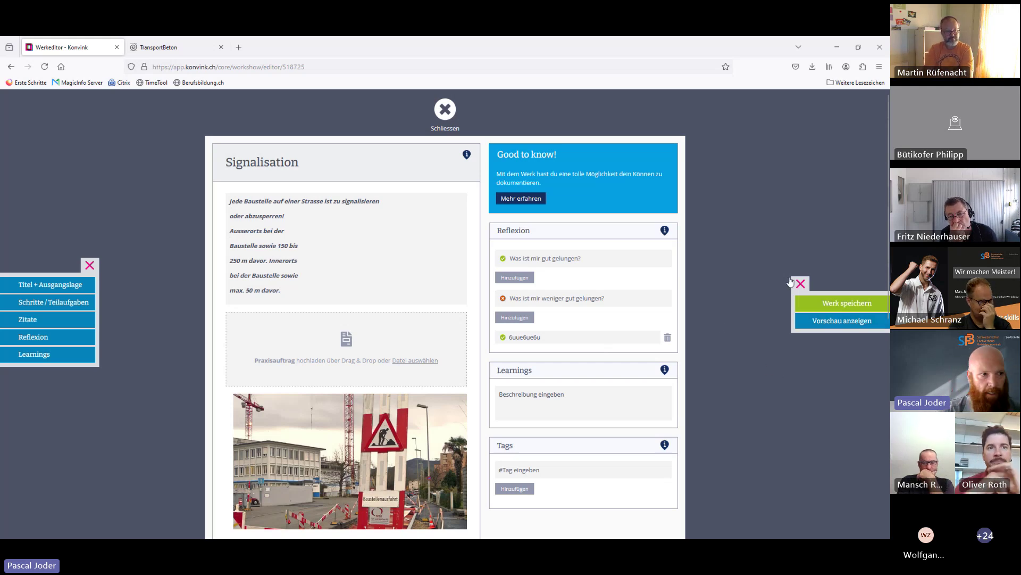
Open the preview of the Signalisation work and go through it to its attached documents.
left_click(830, 323)
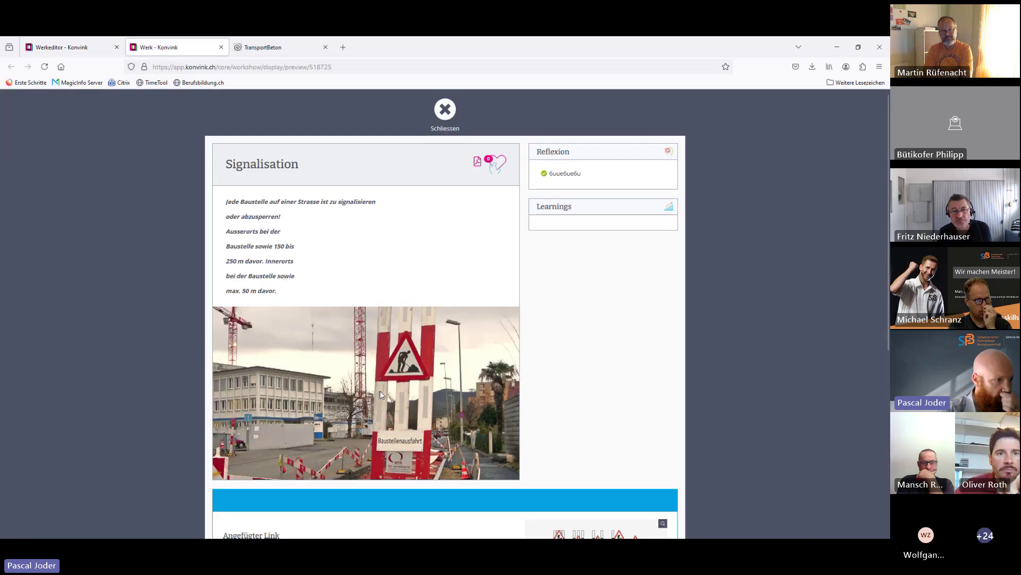
scroll(511, 359, "down", 3)
scroll(510, 359, "down", 3)
Open the PDF document attached to the Signalisation work and page through it to the Zuständigkeiten chapter.
left_click(228, 309)
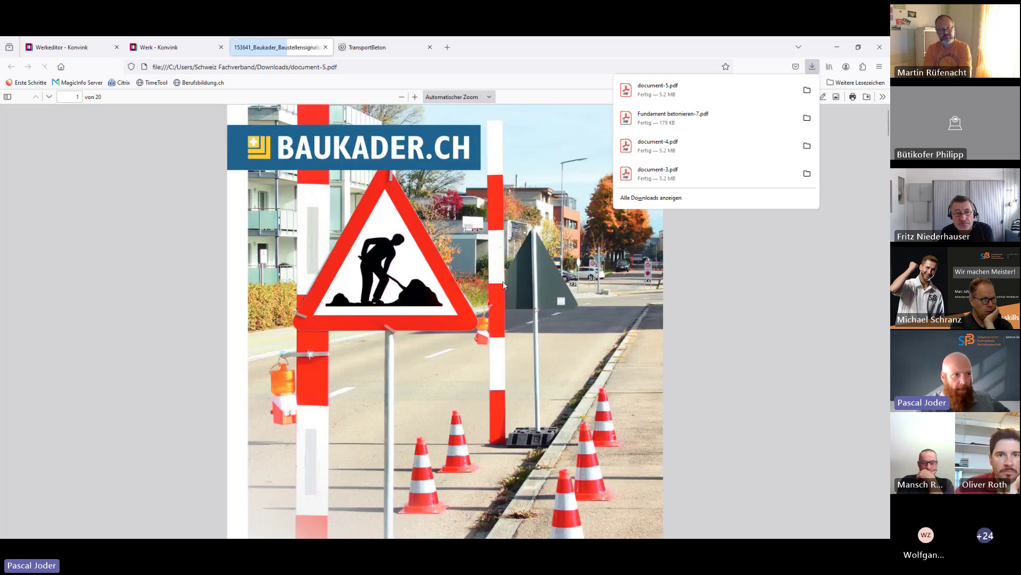
scroll(510, 285, "down", 6)
scroll(513, 284, "down", 12)
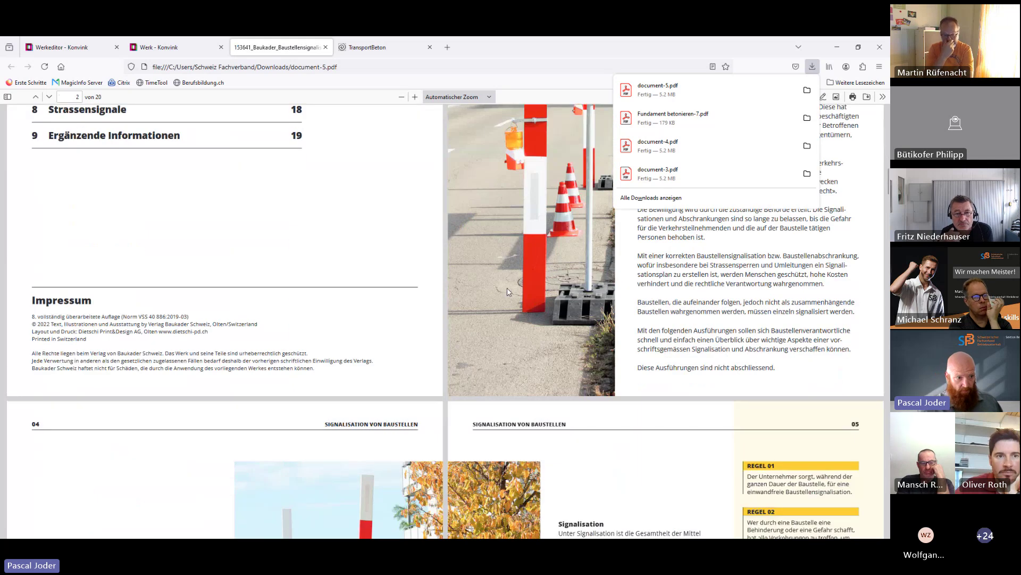
scroll(506, 287, "down", 10)
scroll(505, 284, "down", 5)
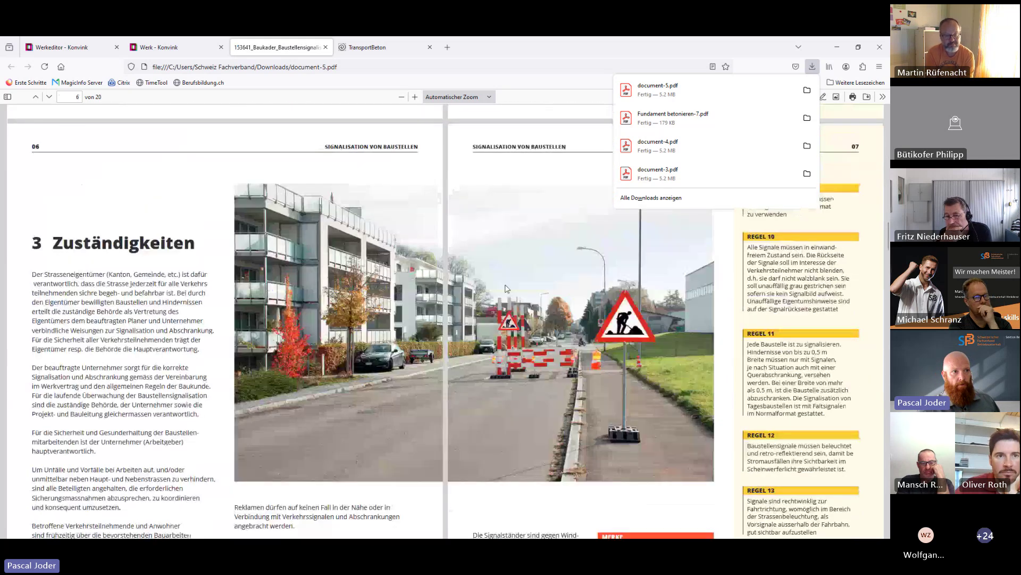
Return from the PDF document to the preview of the Signalisation work and close the preview.
scroll(506, 285, "up", 8)
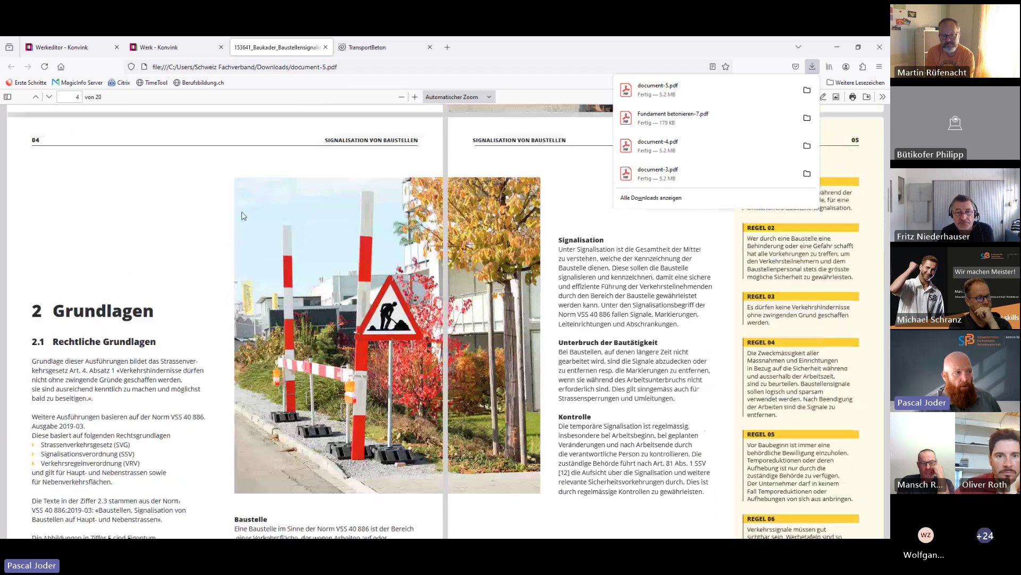
left_click(182, 48)
left_click(375, 385)
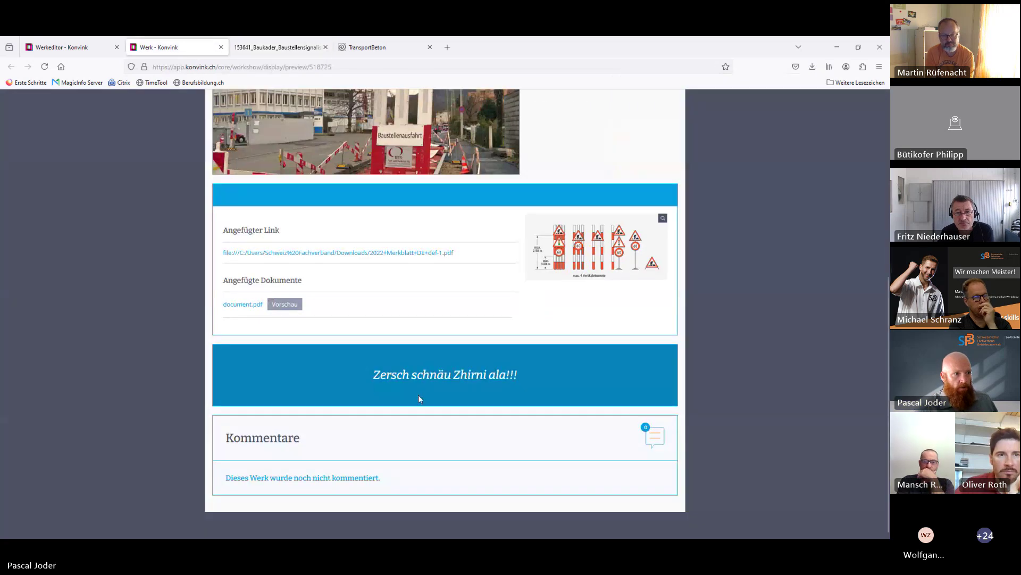
scroll(418, 395, "up", 6)
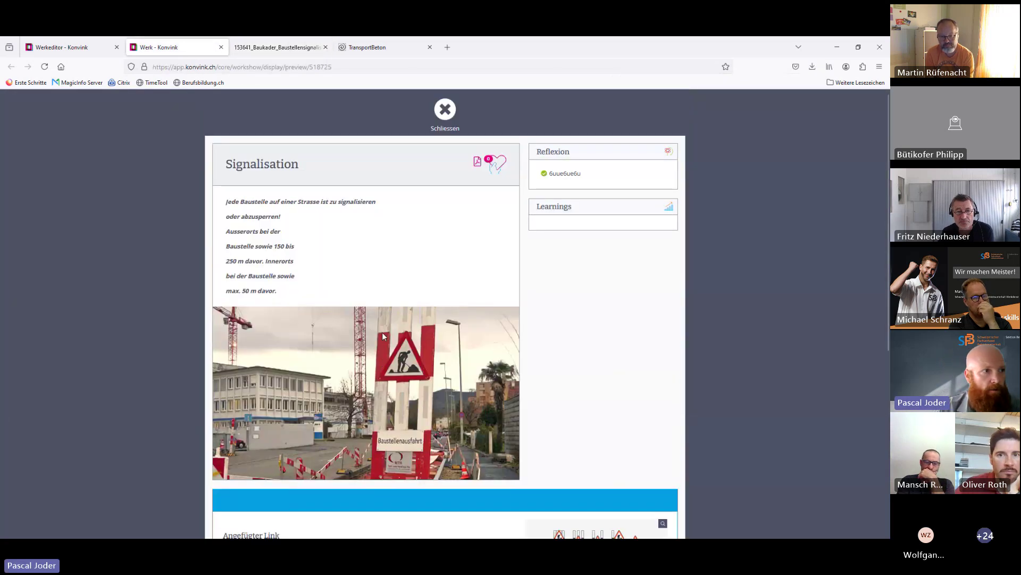
left_click(445, 114)
Close the editor of the Signalisation work and return to the overview of created works.
left_click(62, 47)
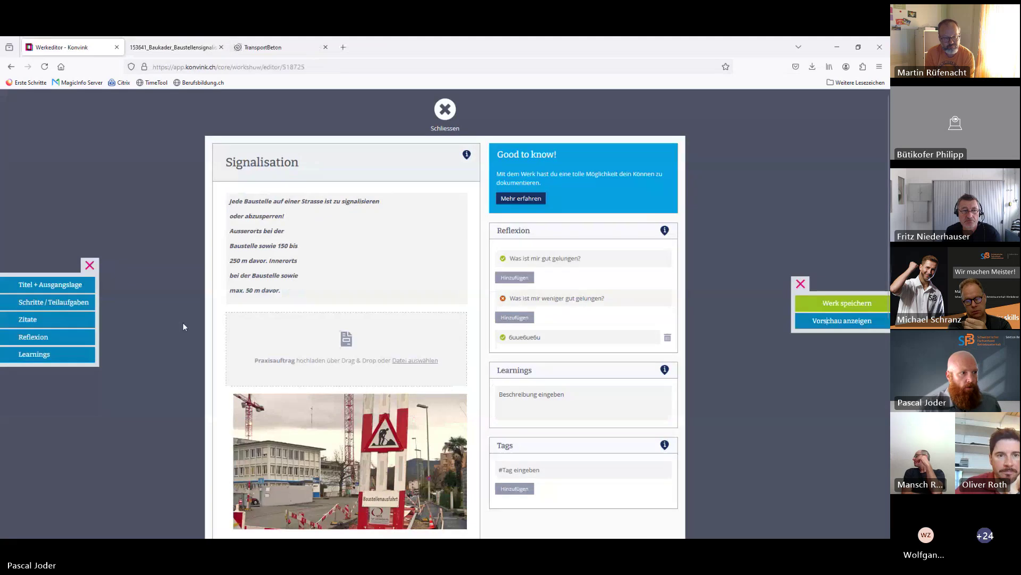
scroll(171, 295, "down", 2)
scroll(394, 215, "up", 2)
left_click(445, 110)
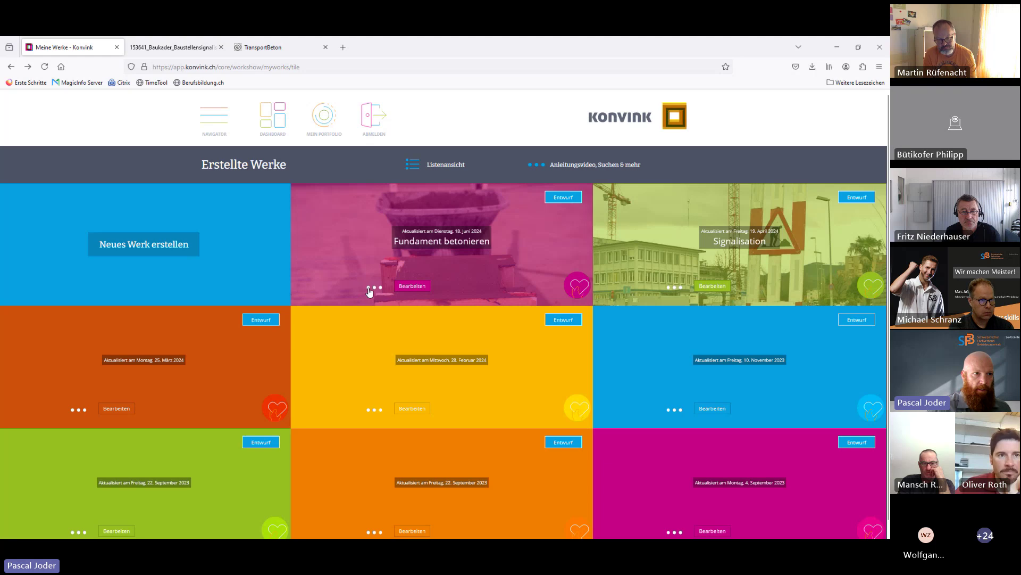
Open the sharing form of the Fundament betonieren work, examine its recipient fields and cancel it.
left_click(372, 287)
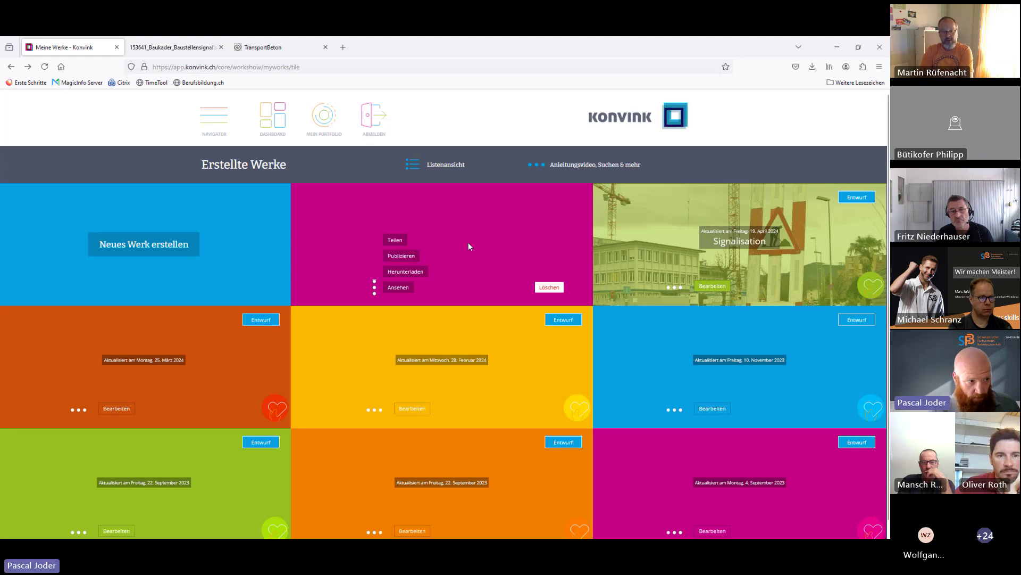
left_click(398, 242)
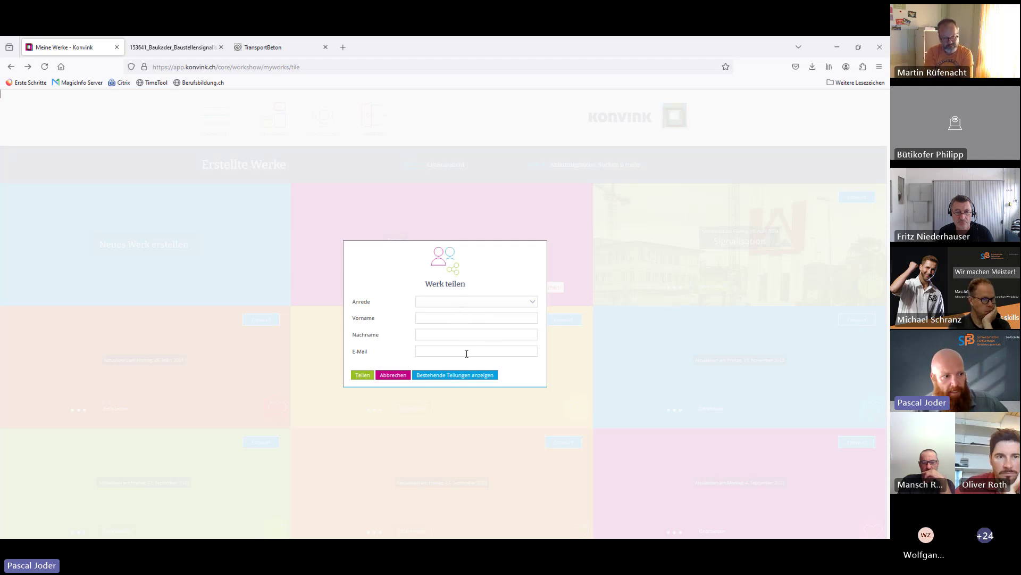
left_click(394, 375)
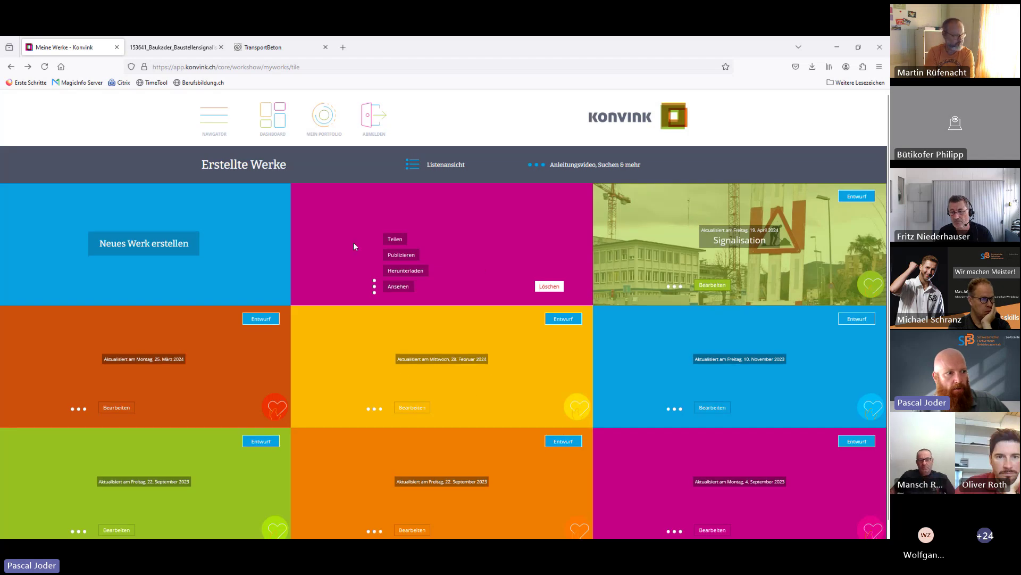
Examine the share, publish, download and view options of the Fundament betonieren work, close them and look over the other created works.
left_click(375, 288)
left_click(374, 288)
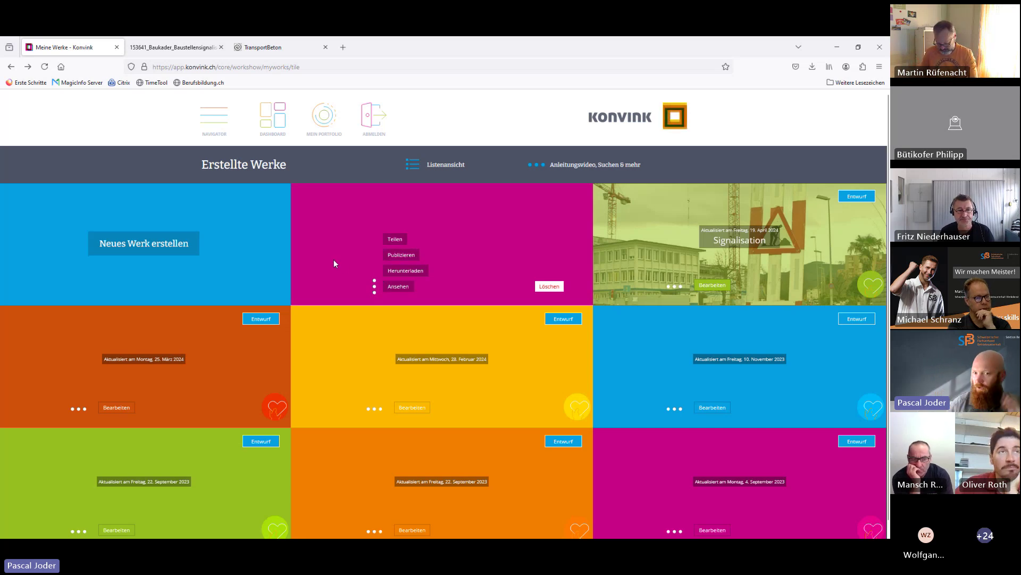
left_click(374, 292)
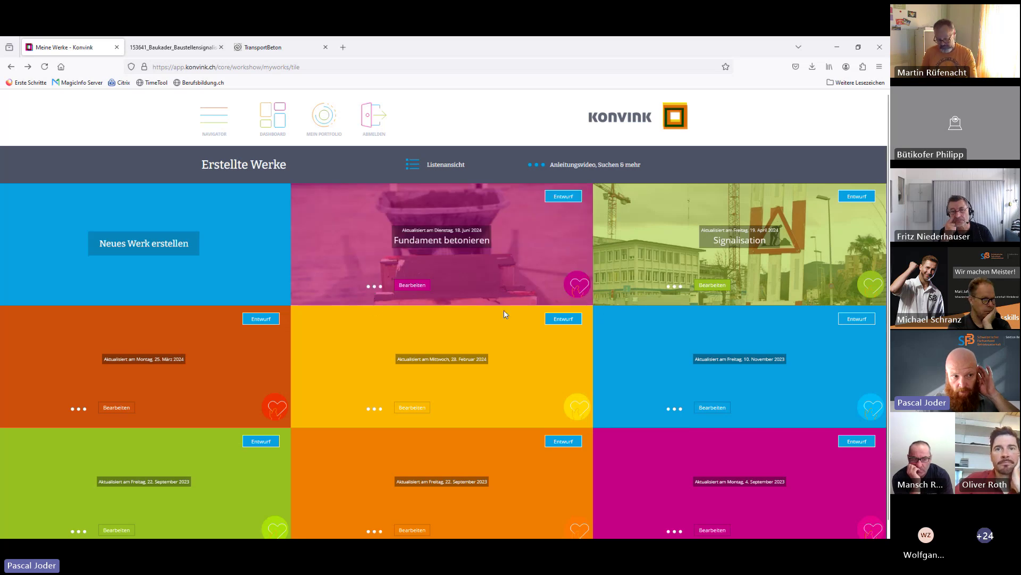
scroll(508, 327, "down", 2)
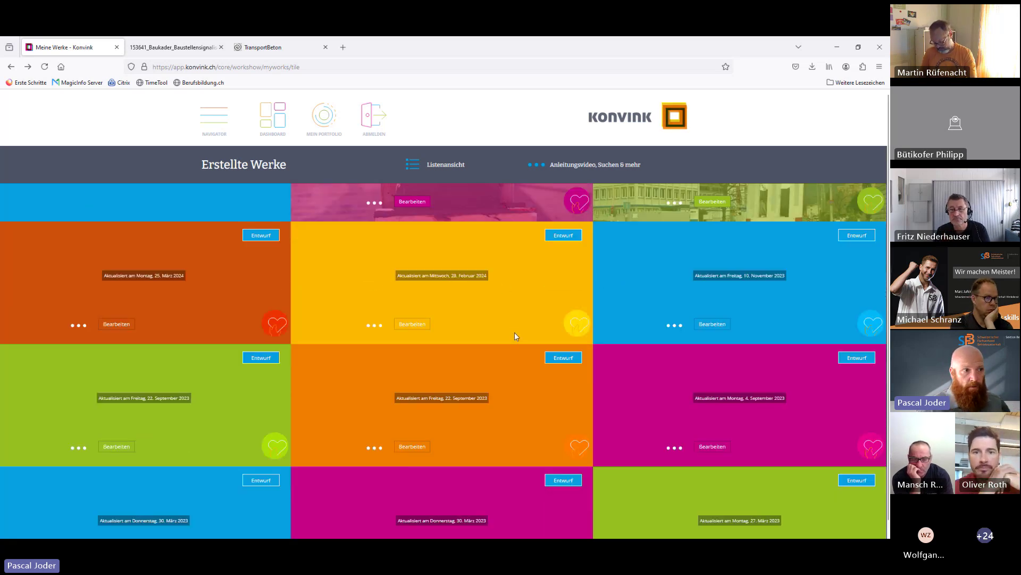